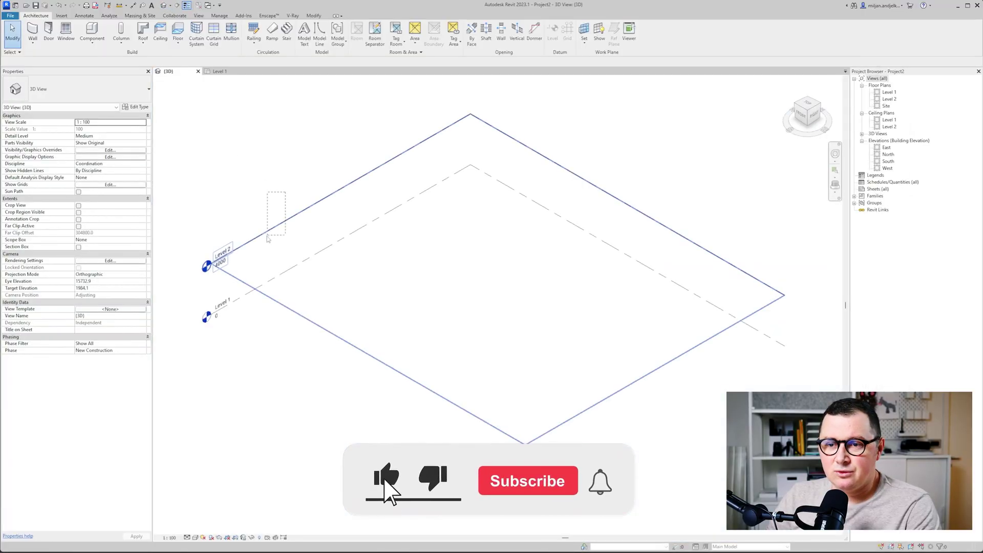
Set the elevation of Level 2 to 2720 mm.
left_click(251, 259)
scroll(251, 259, "up", 1)
middle_click_drag(251, 259, 303, 221)
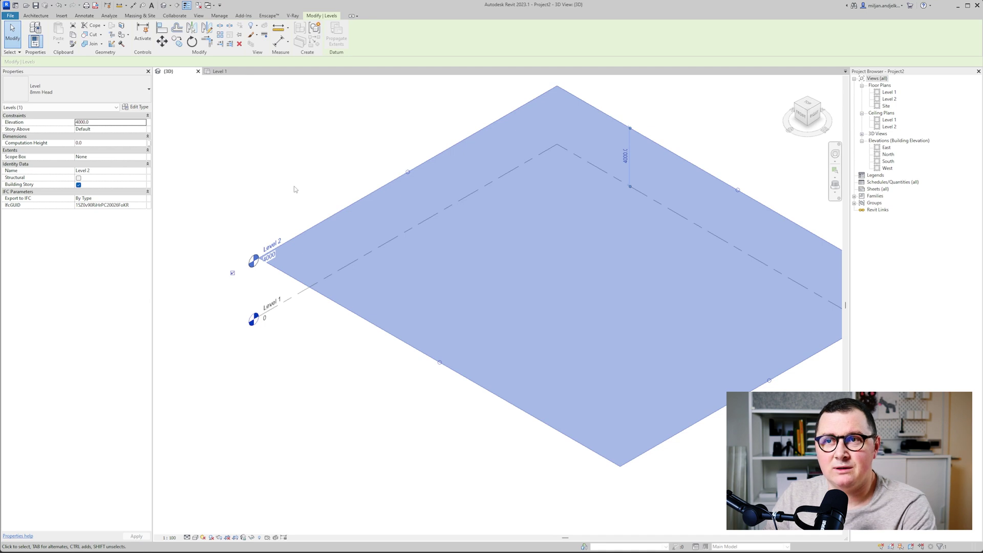
left_click(103, 125)
type("2720")
key("Return")
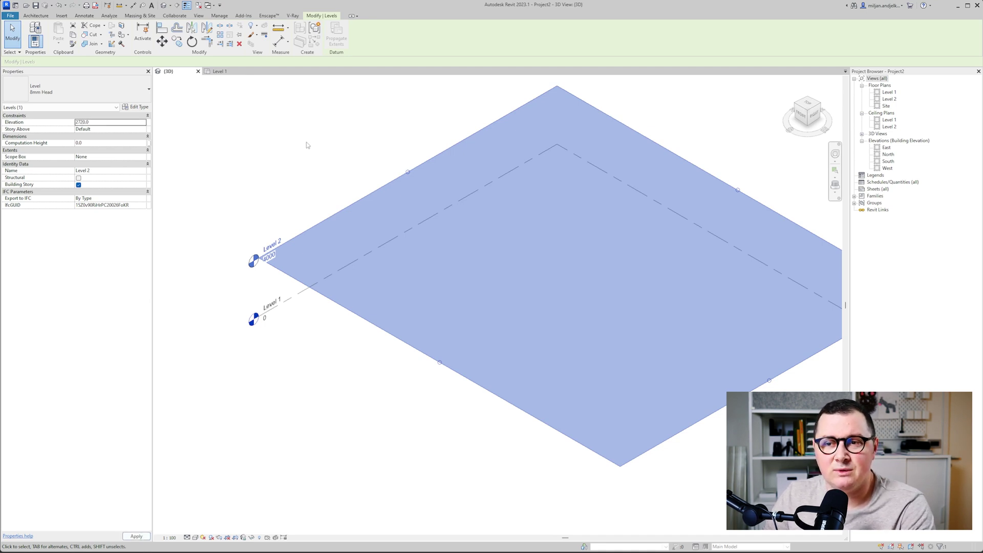
left_click(303, 185)
middle_click_drag(294, 191, 281, 180)
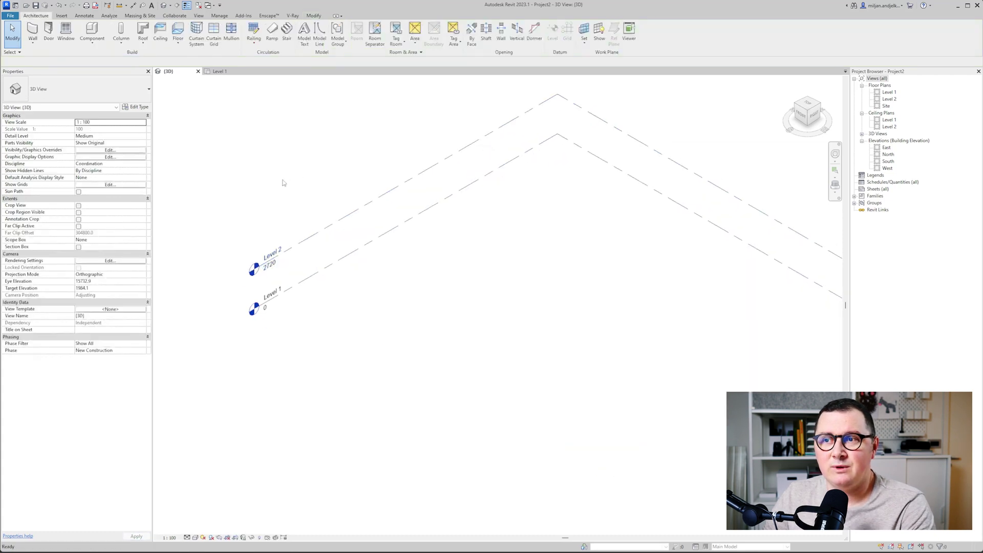
Divide 272 by 16 in the calculator to check the riser height, and close the calculator.
mouse_move(780, 552)
left_click(825, 552)
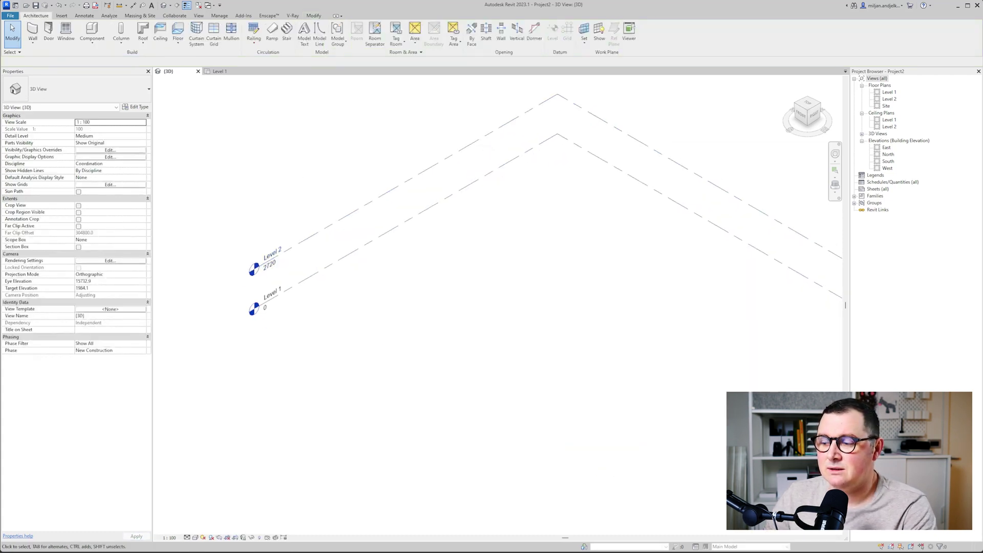
type("270/")
key("Escape")
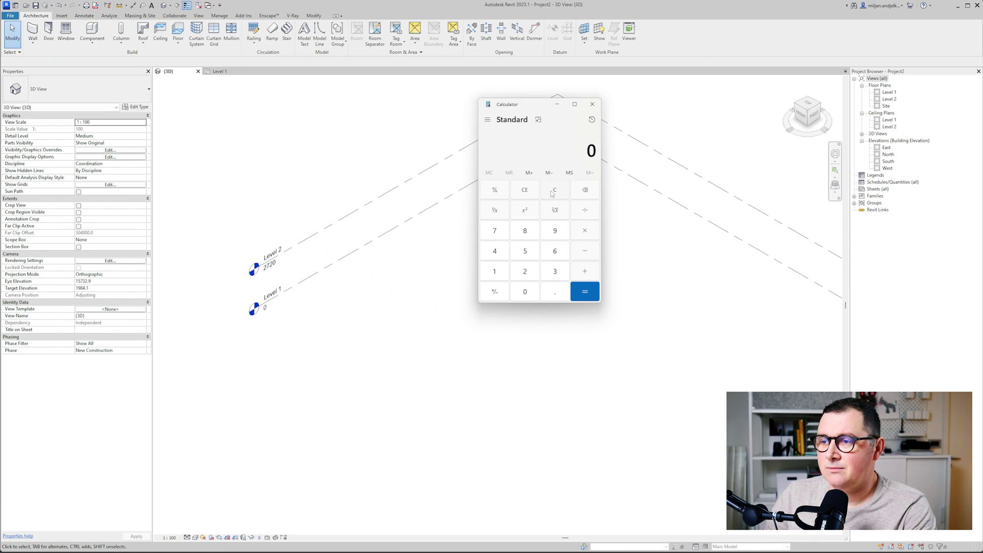
type("272/16")
key("Return")
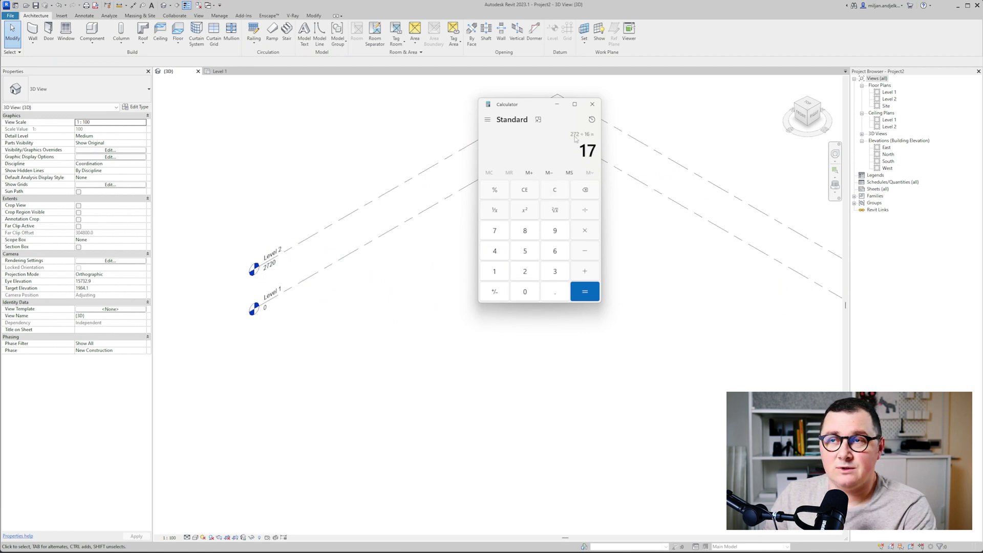
left_click(592, 104)
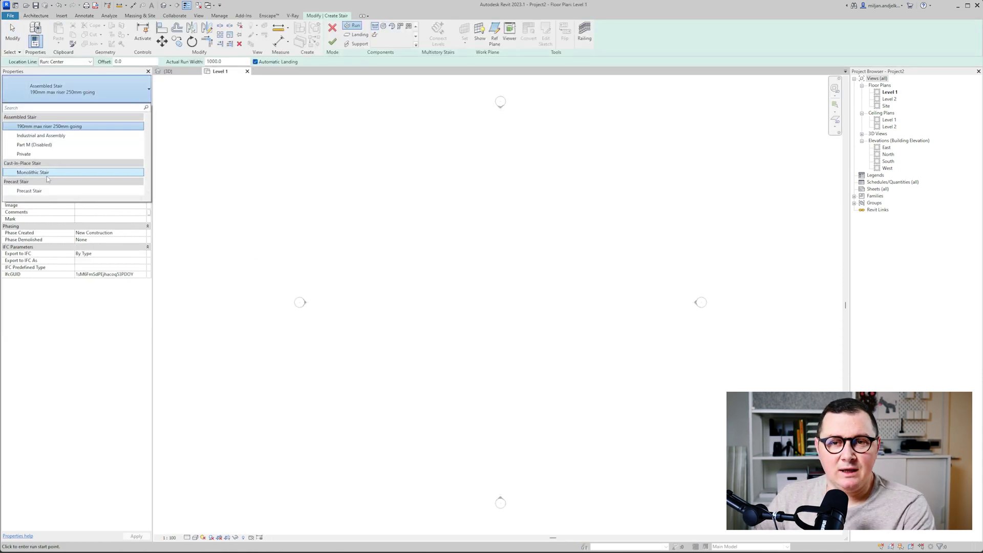
Choose the cast-in-place Monolithic Stair type for the new stair and set its top level to None.
left_click(45, 177)
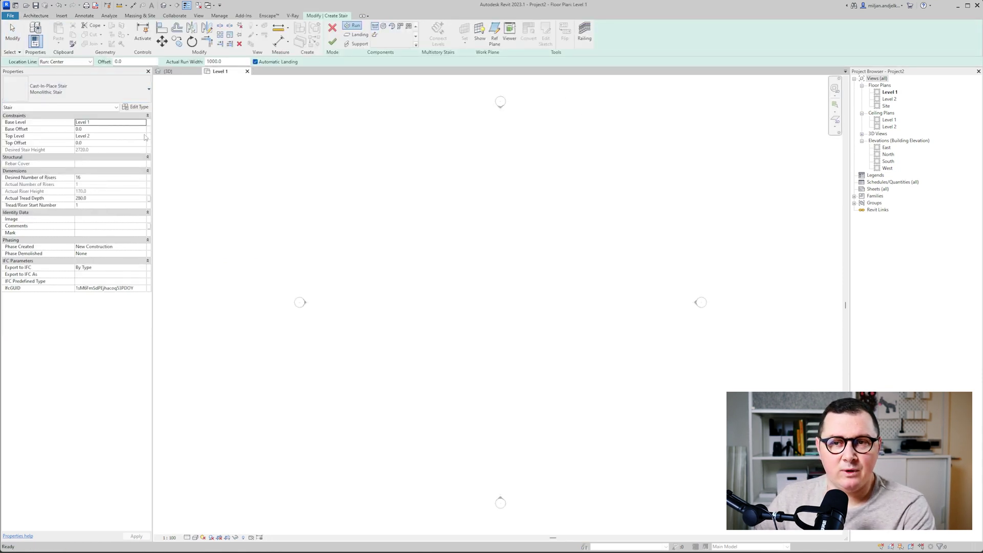
left_click(119, 136)
left_click(143, 136)
left_click(109, 143)
left_click(112, 148)
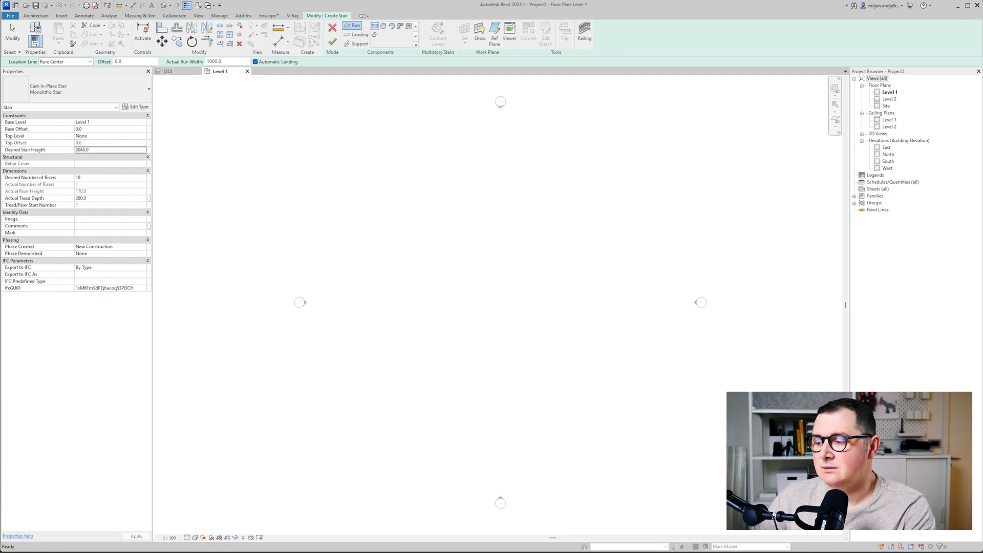
Calculate 17 × 4 for four risers and set the desired stair height to 680 mm.
key("XF86Calculator")
type("17*4")
key("Return")
key("alt+F4")
left_click(106, 151)
type("680")
key("Return")
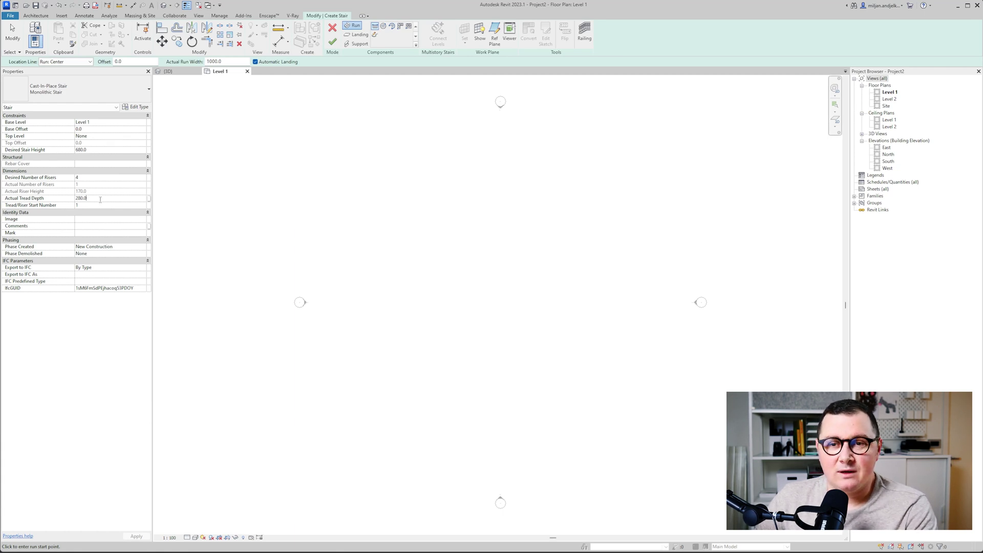
Draw a straight four-riser run horizontally in the Level 1 plan and finish the stair in the 3D view.
left_click(60, 200)
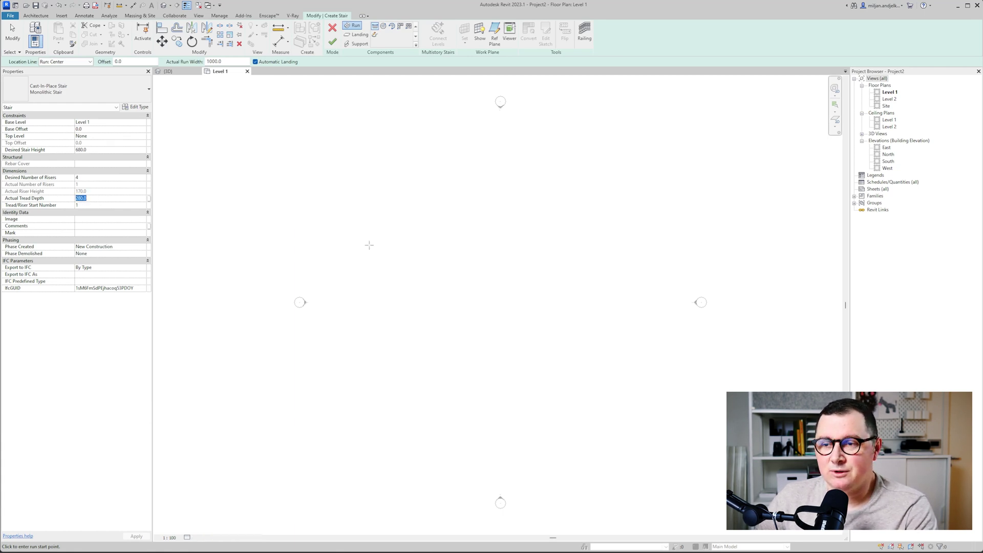
left_click(424, 295)
left_click(479, 295)
key("Escape")
scroll(427, 294, "up", 3)
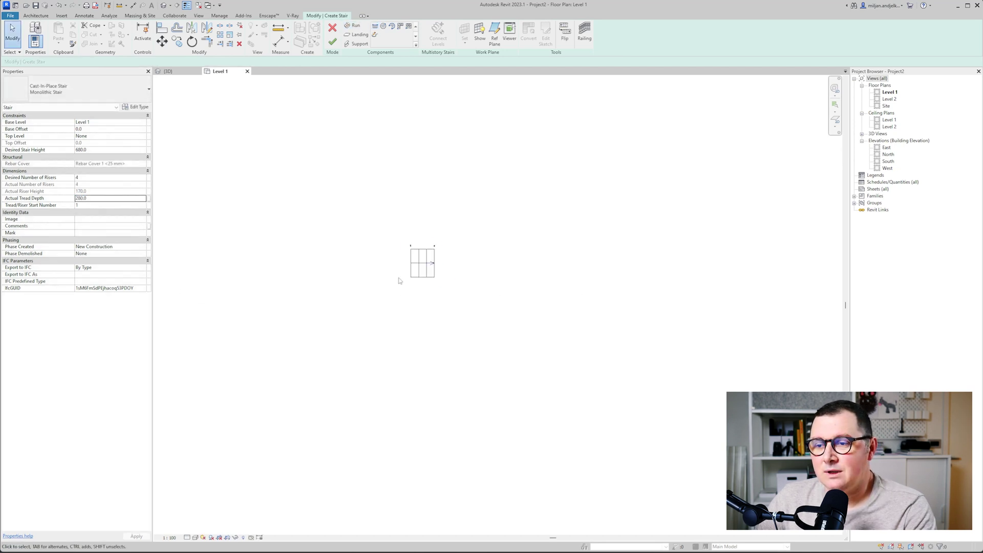
left_click(170, 71)
left_click(333, 42)
Delete both railings from the monolithic stair.
mouse_move(408, 216)
middle_mouse_down("shift")
mouse_move(566, 275)
mouse_move(568, 284)
middle_mouse_up("shift")
scroll(451, 358, "up", 4)
middle_click_drag(428, 268, 445, 281, "shift")
left_click(416, 219)
key("Delete")
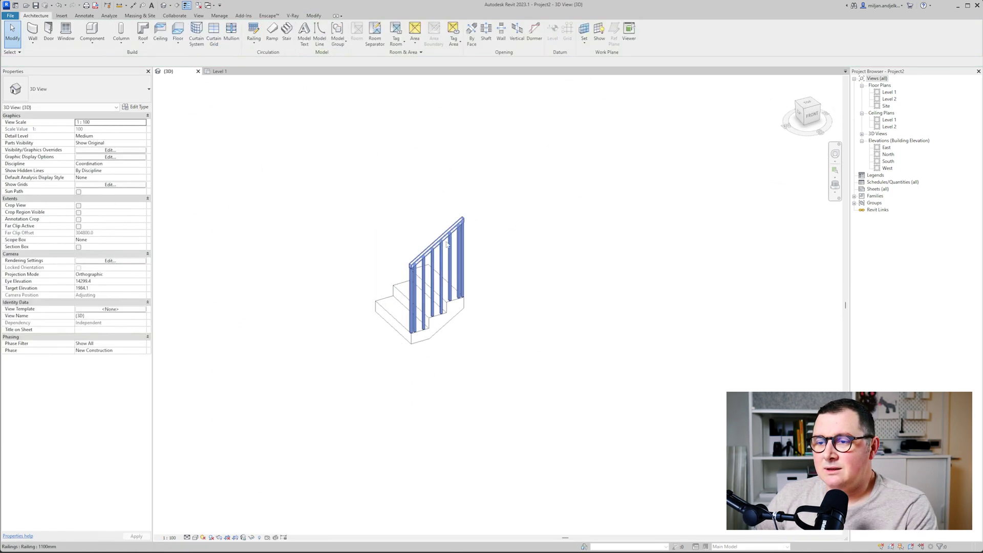
left_click(445, 242)
middle_click_drag(388, 246, 401, 255)
key("Delete")
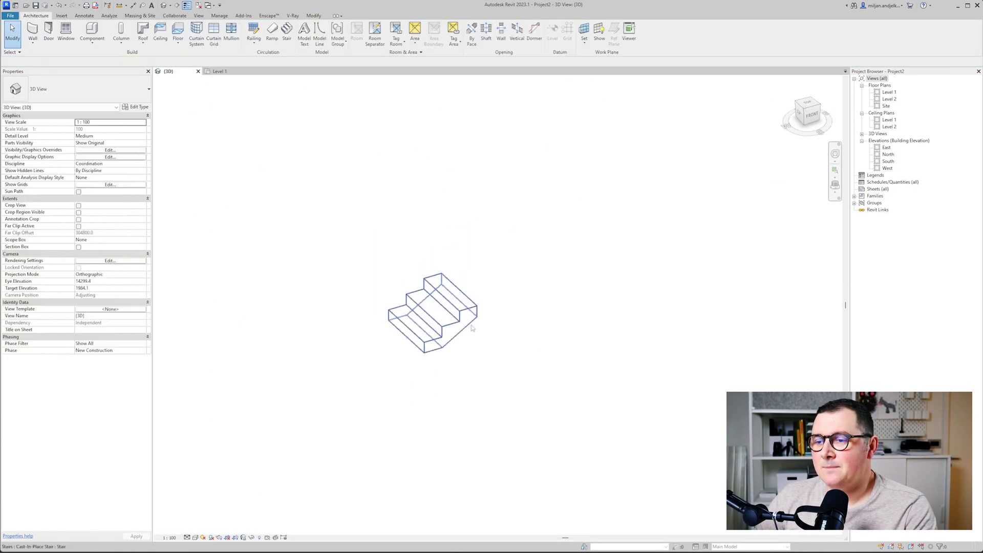
Increase the structural depth of the stair's monolithic run type so the stair is solid down to its base.
left_click(453, 330)
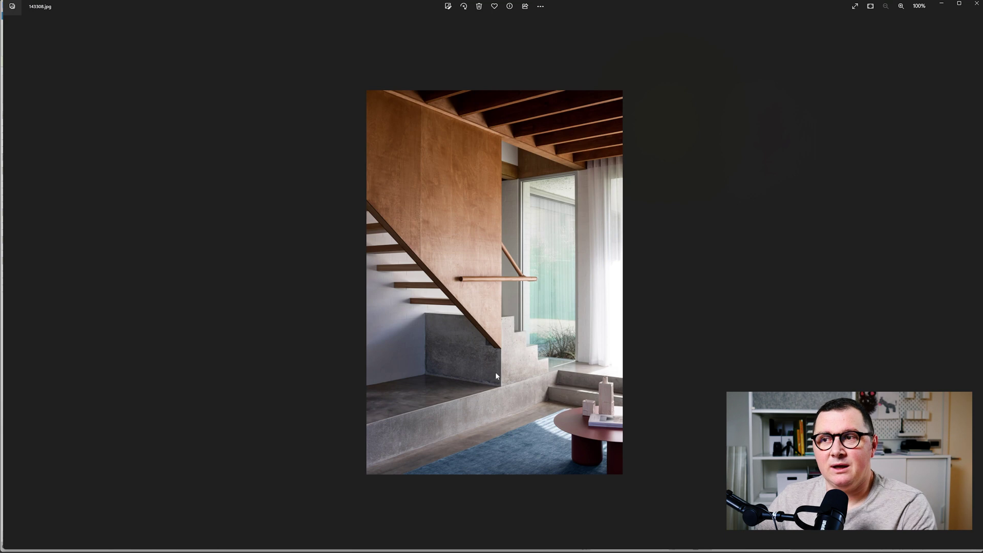
left_click(941, 4)
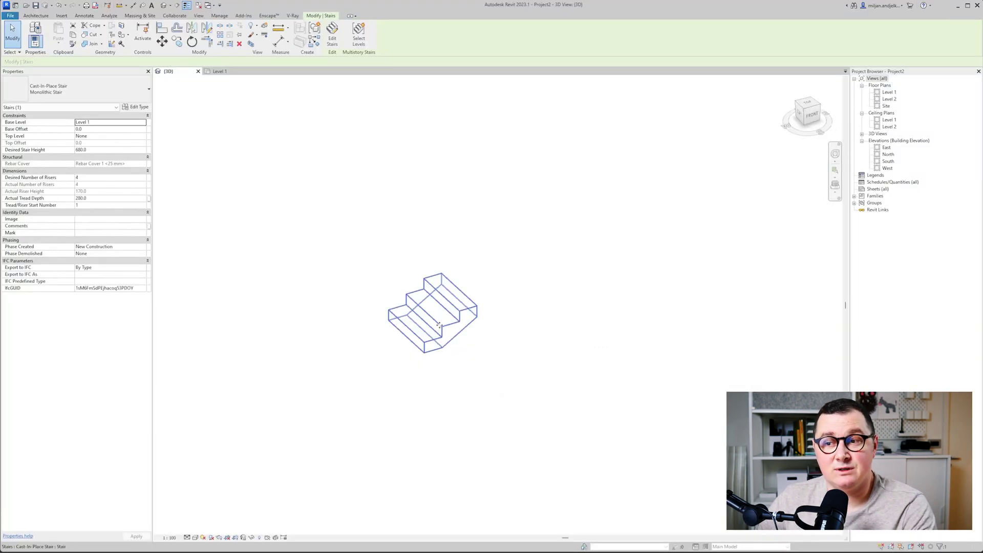
left_click(136, 107)
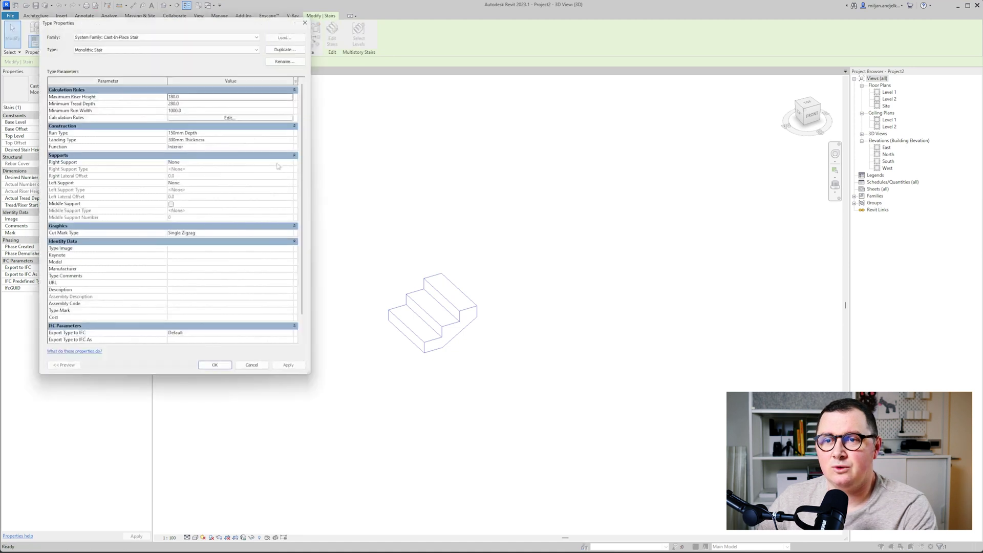
left_click(290, 133)
left_click(290, 133)
left_click(193, 105)
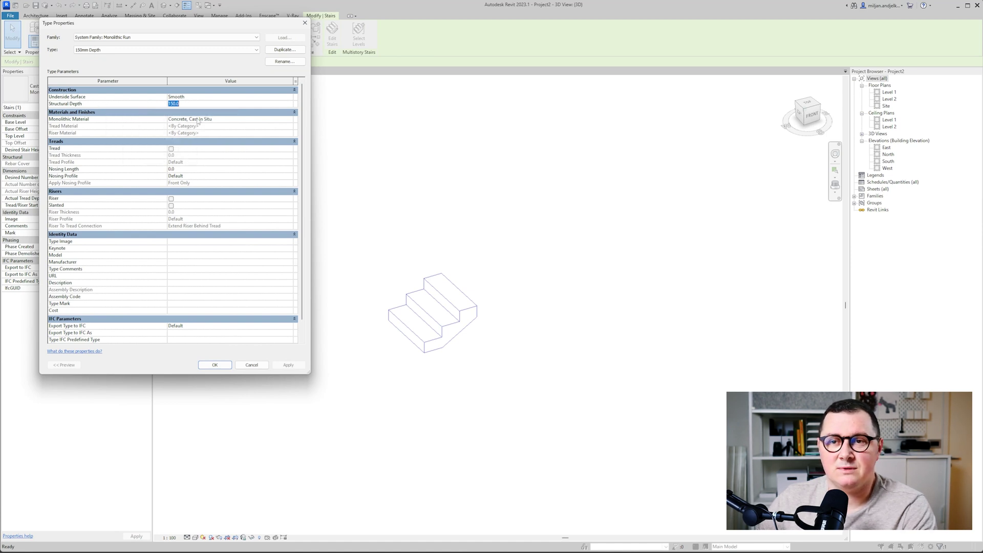
left_click(289, 365)
left_click(215, 366)
left_click(215, 365)
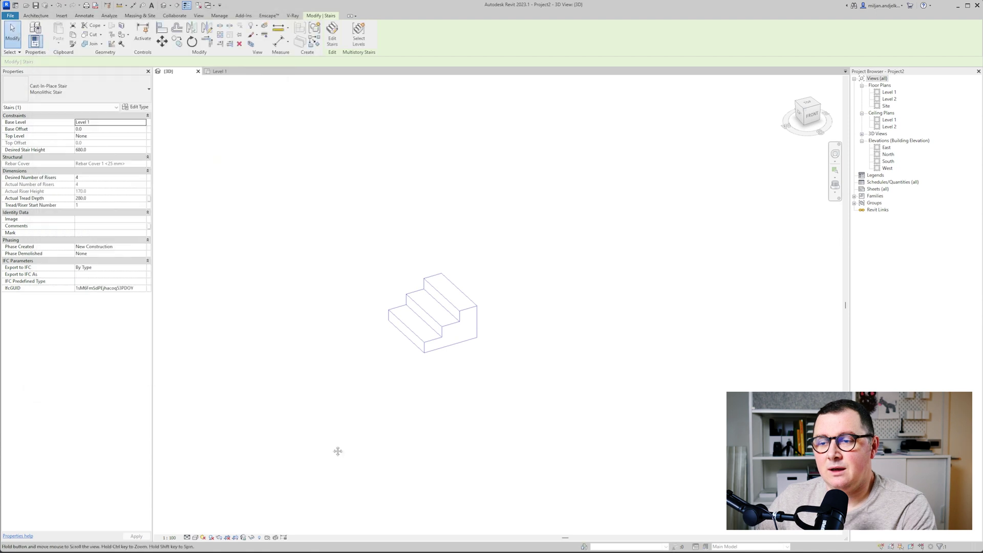
middle_click_drag(454, 336, 407, 424)
scroll(407, 424, "up", 2)
left_click(364, 229)
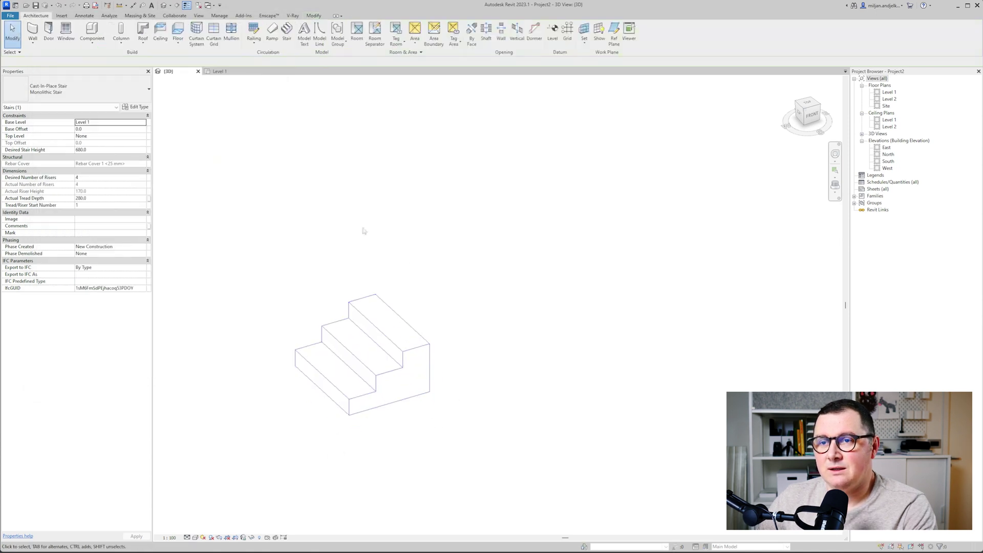
Start a second stair in the Level 1 plan with the assembled Private type and a base offset of 680 mm.
left_click(221, 72)
scroll(391, 274, "up", 4)
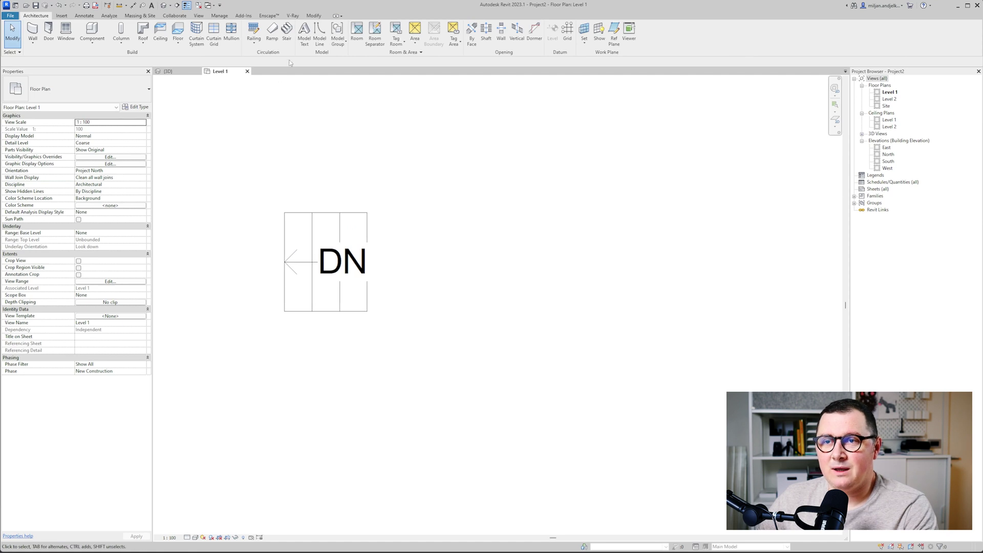
left_click(287, 32)
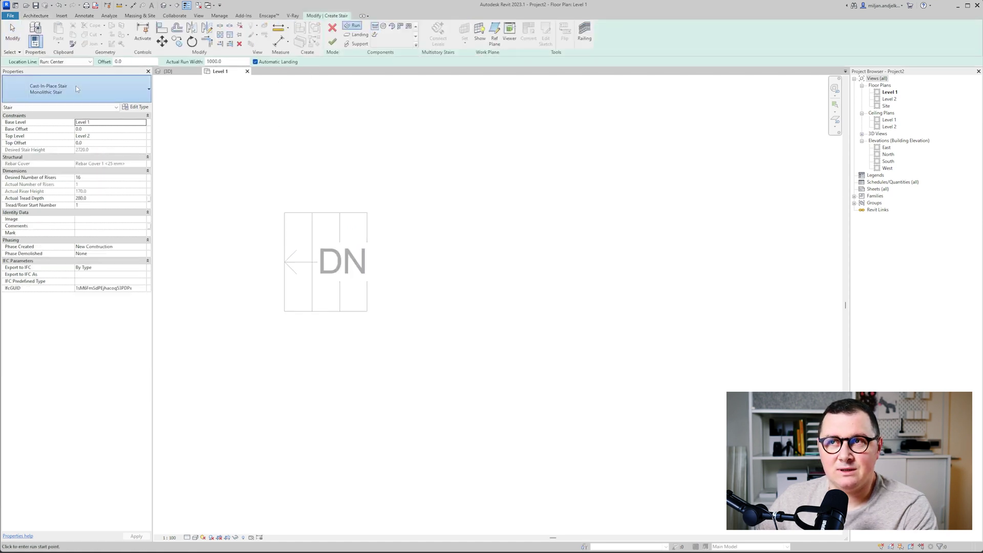
left_click(76, 90)
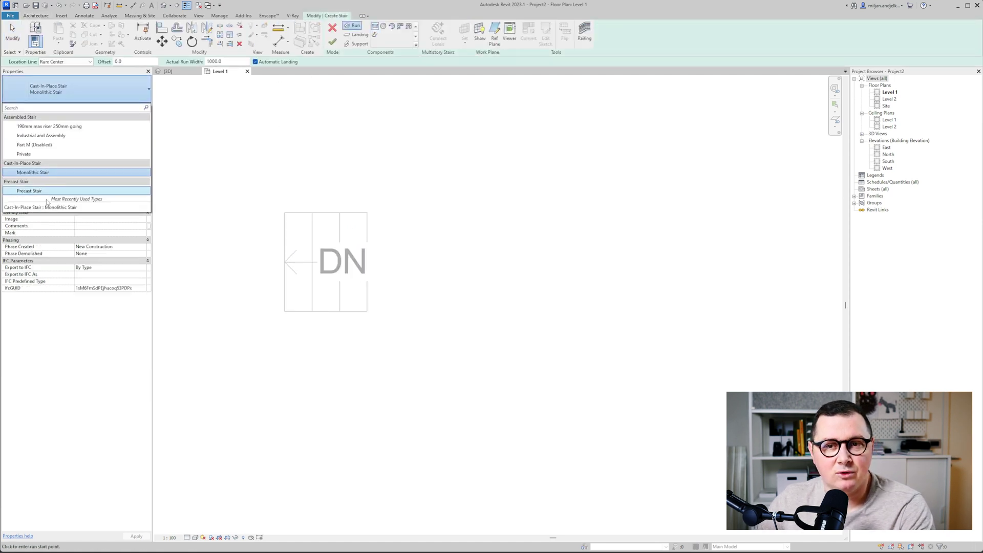
left_click(31, 154)
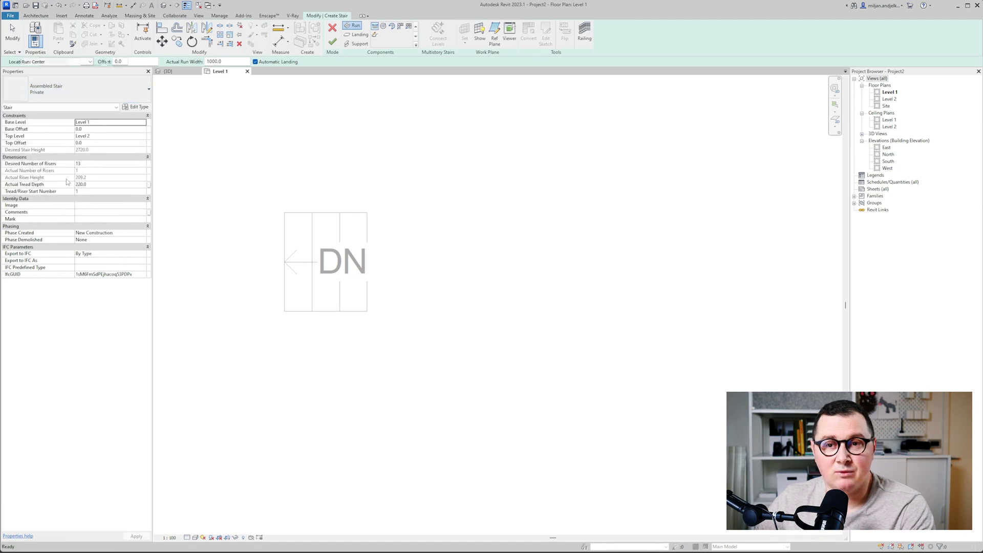
left_click(98, 130)
type("680")
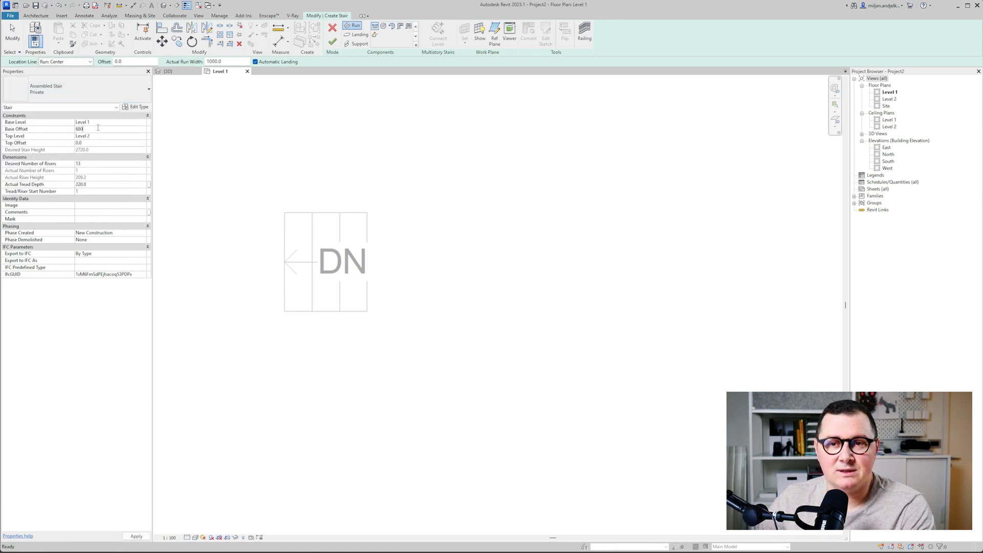
Set the new stair's desired number of risers to 12 and its actual tread depth to 280 mm.
left_click(90, 164)
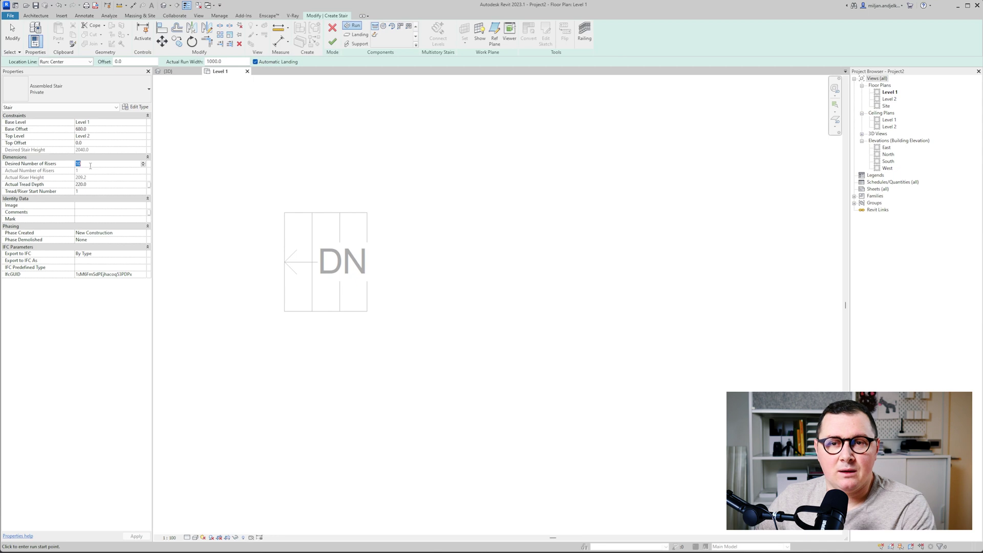
key("Return")
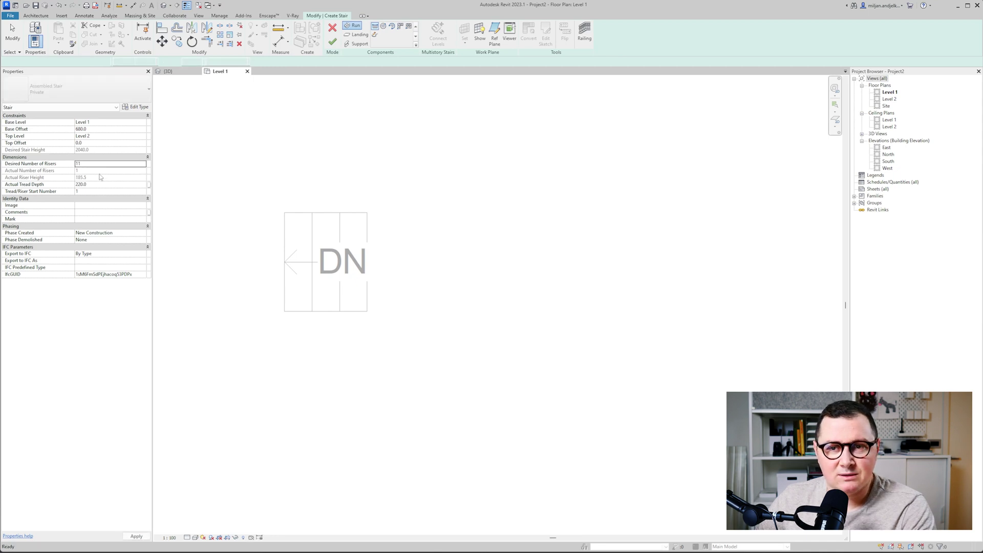
type("12")
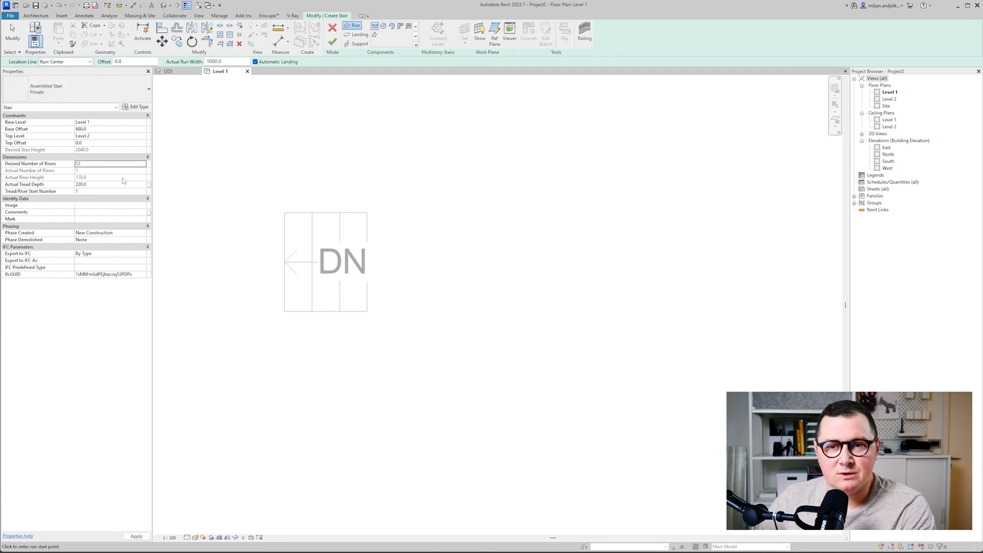
left_click(103, 186)
type("2")
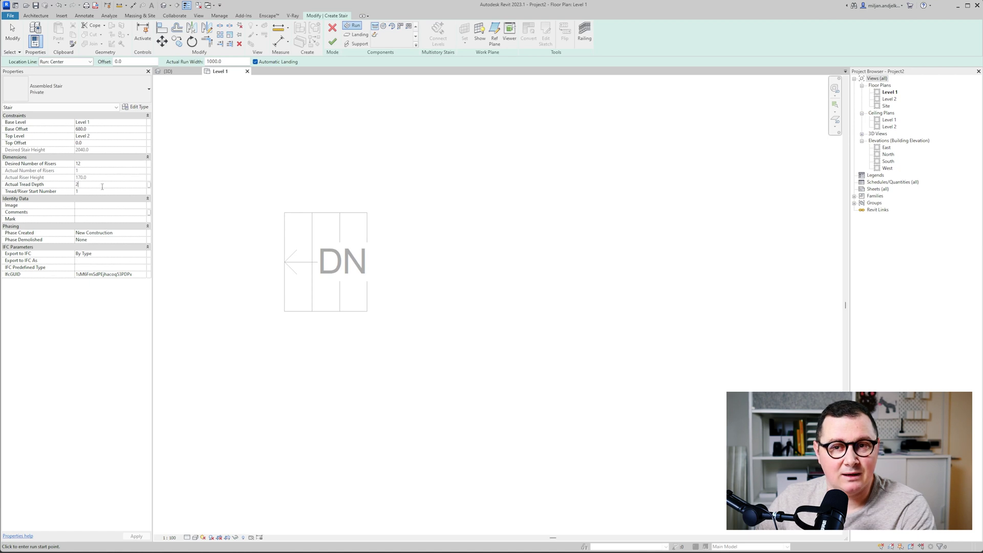
type("80")
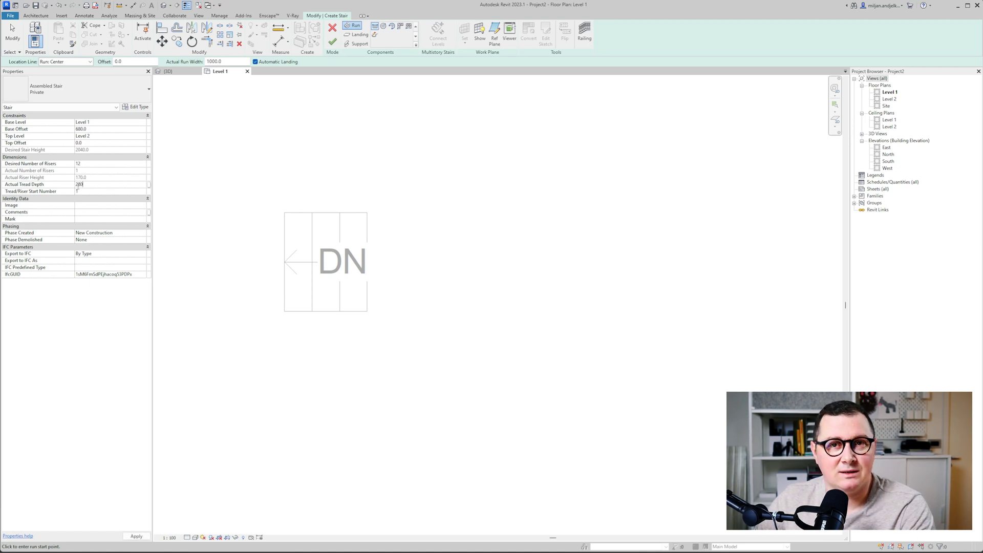
key("Return")
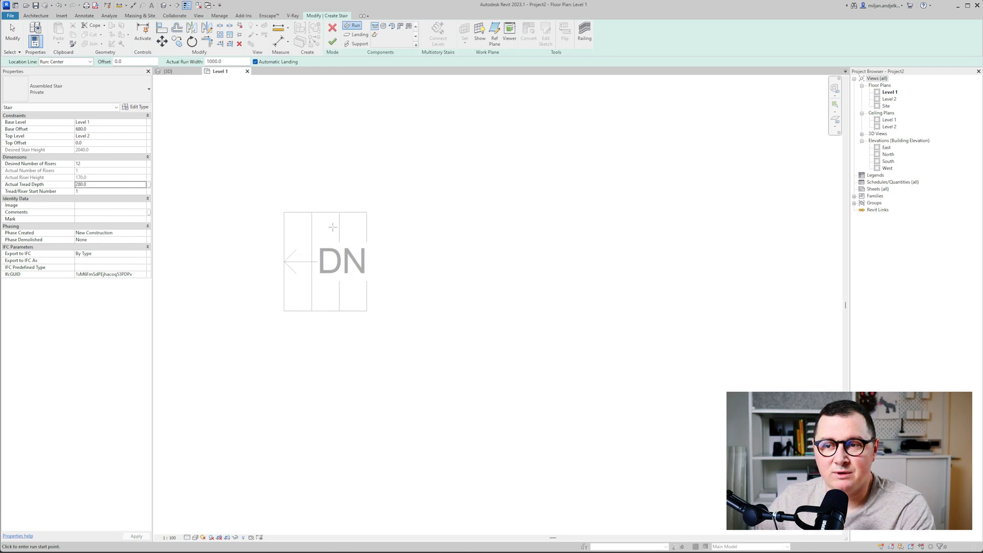
Draw the full 12-riser run horizontally from the midpoint of the monolithic stair's upper edge and finish the stair.
left_click(366, 261)
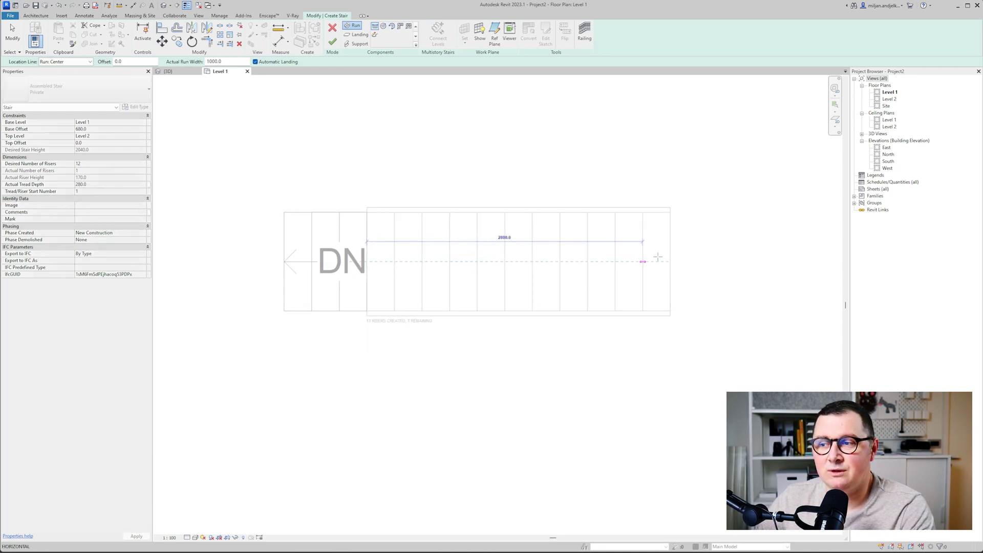
left_click(730, 262)
key("Escape")
left_click(332, 42)
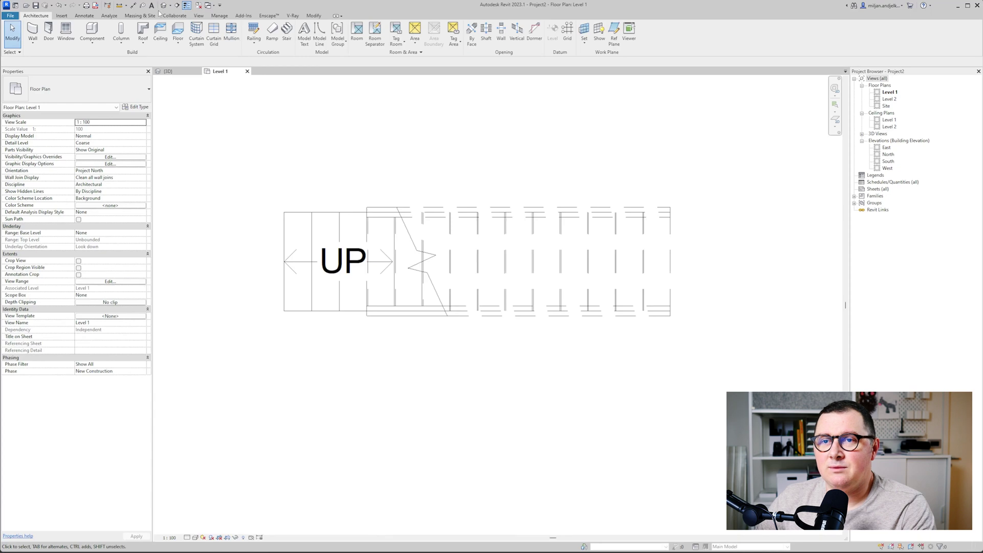
Place a horizontal building section below both stairs in plan, looking toward them, and open its view.
left_click(177, 6)
scroll(385, 205, "down", 4)
left_click(224, 289)
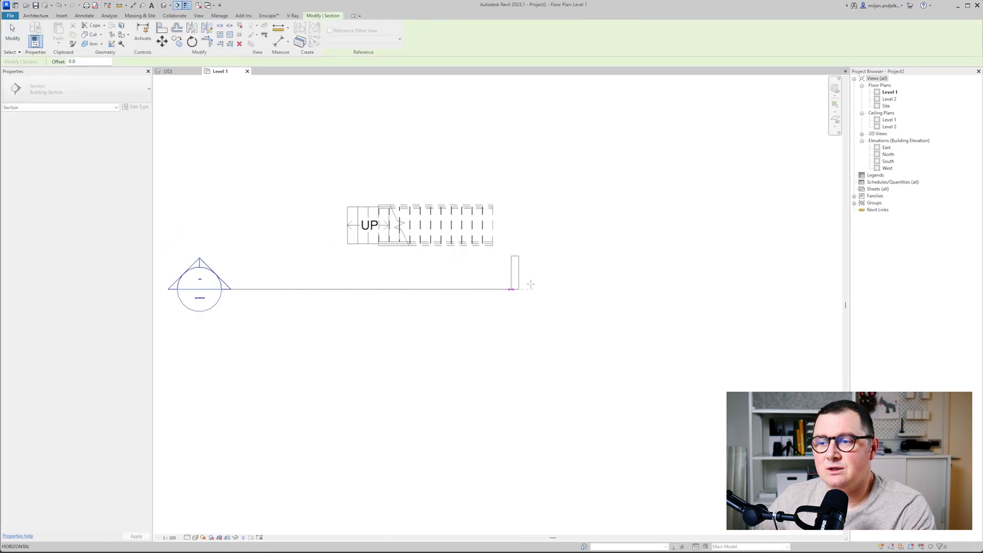
left_click(611, 288)
right_click(515, 288)
left_click(535, 370)
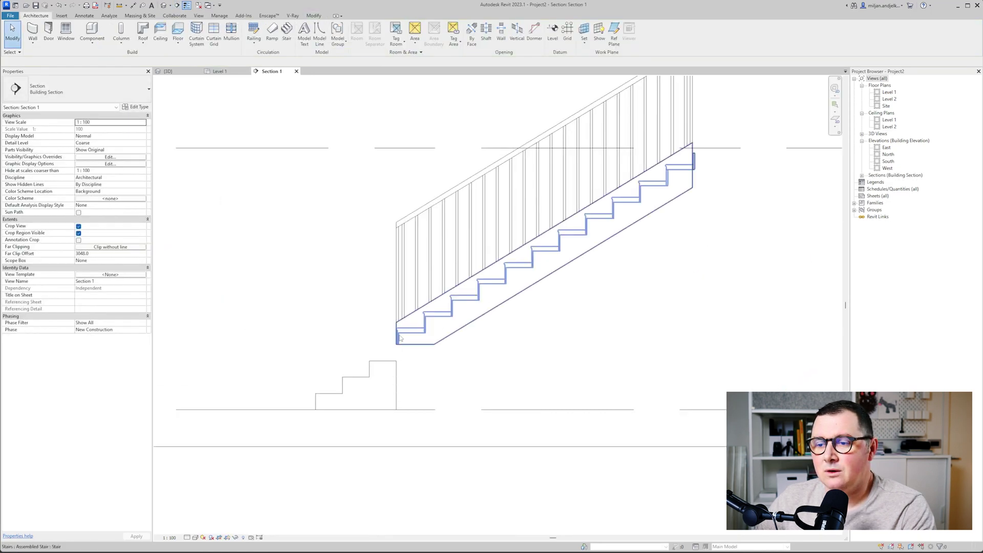
Edit the assembled stair and turn off Begin with Riser for its run.
middle_click_drag(415, 347, 438, 330)
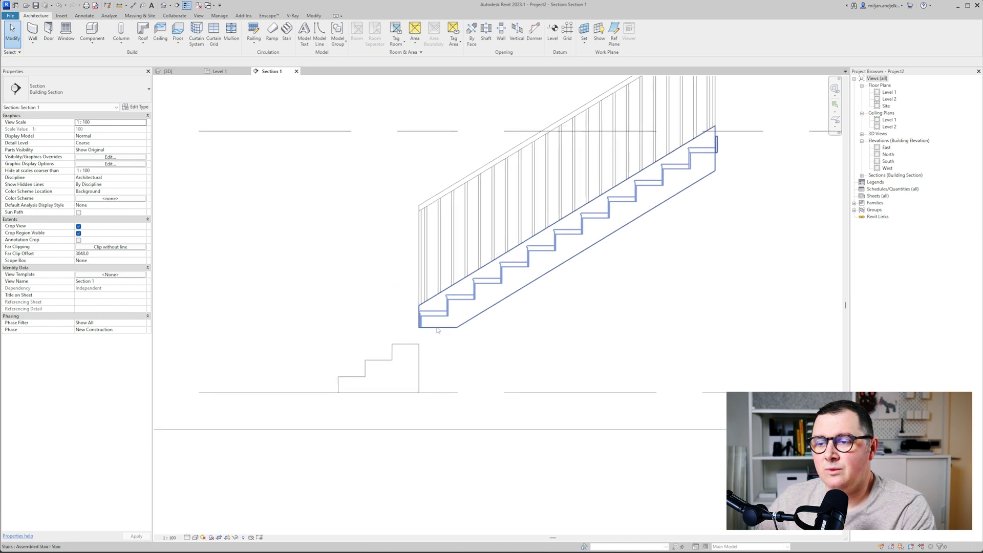
left_click(438, 330)
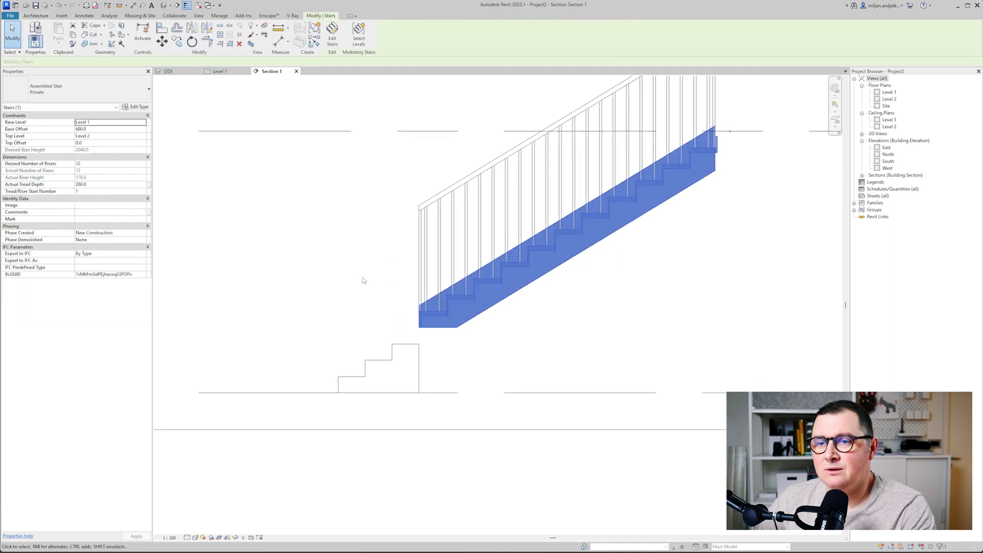
left_click(333, 36)
left_click(175, 72)
middle_click_drag(380, 256, 398, 271, "shift")
left_click(463, 288)
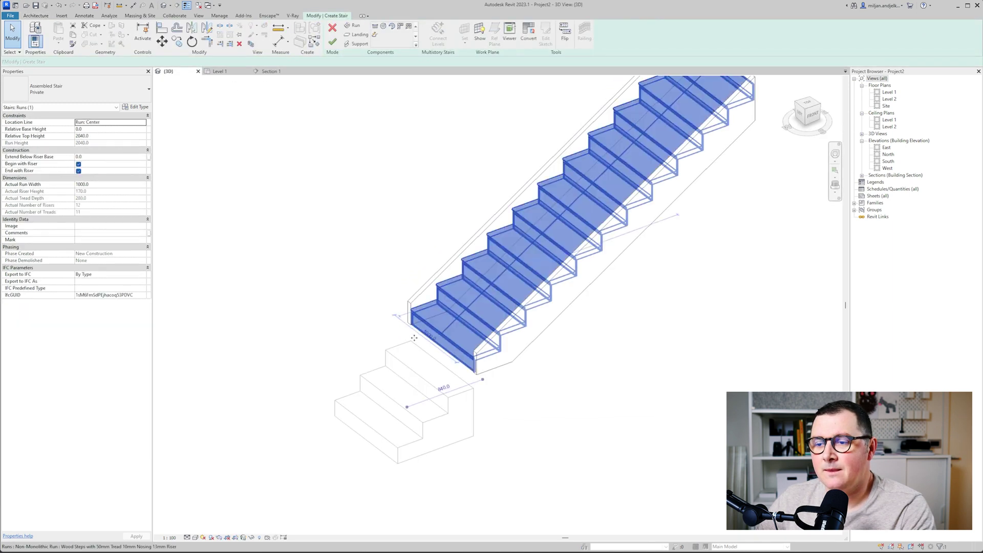
left_click(78, 164)
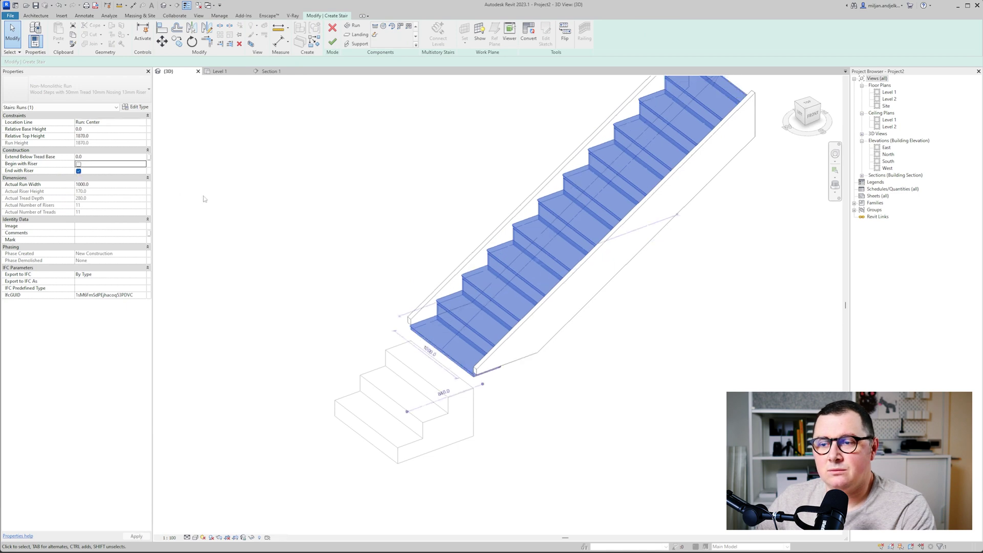
middle_click_drag(220, 219, 329, 281, "shift")
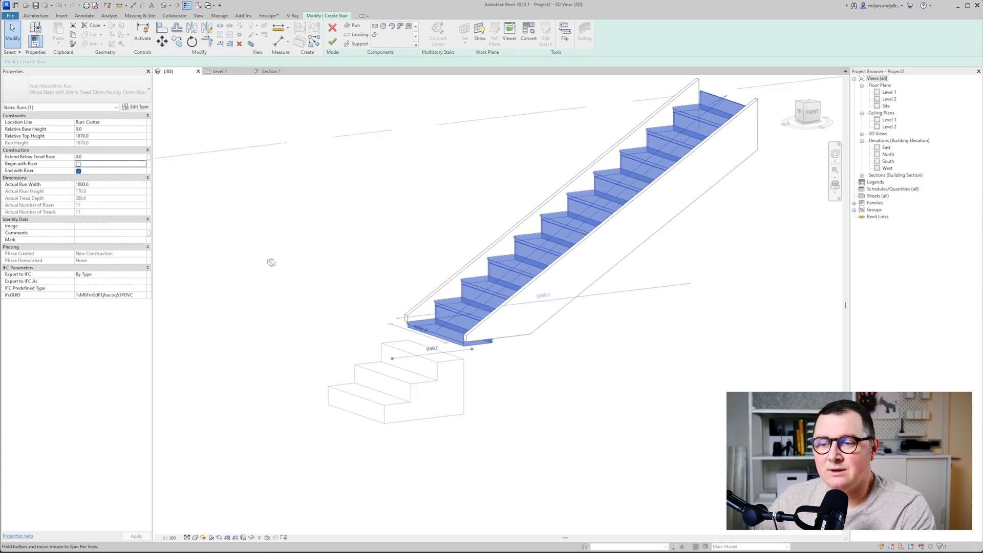
middle_click_drag(272, 263, 391, 312, "shift")
Duplicate the assembled stair's Private type under the name AIE 01.
left_click(392, 312)
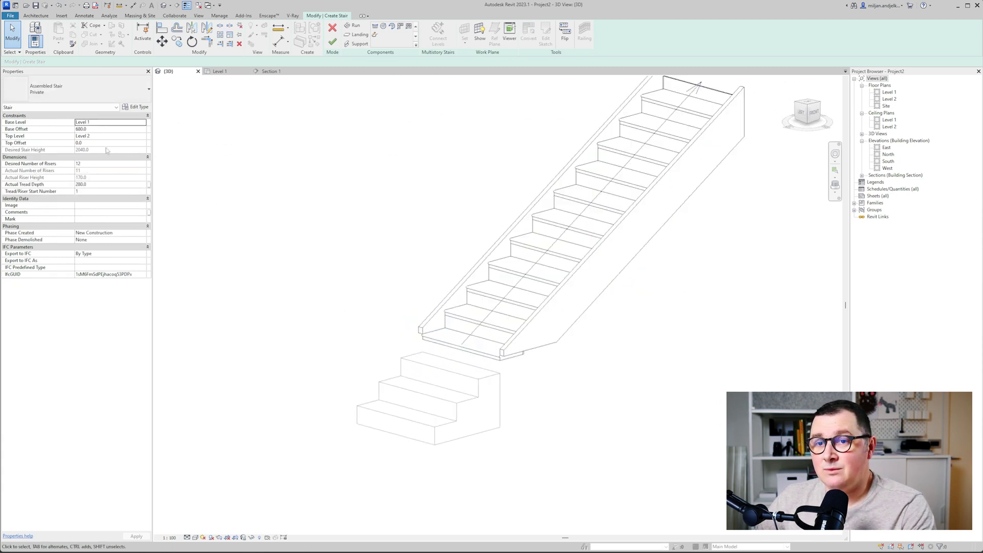
left_click(136, 106)
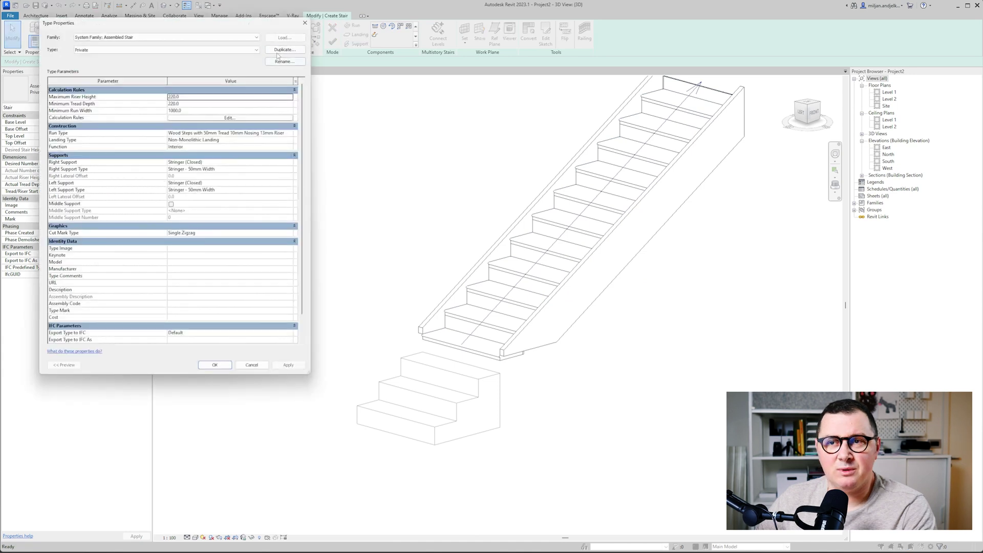
left_click(278, 53)
type("AIE 0")
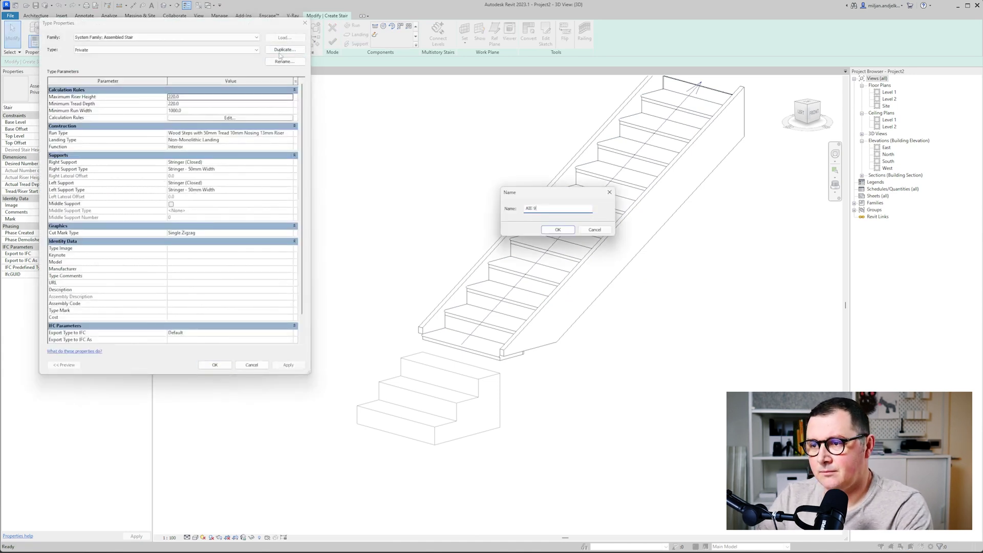
type("1")
key("Return")
Set both the right and left supports of the AIE 01 stair type to None.
left_click(255, 111)
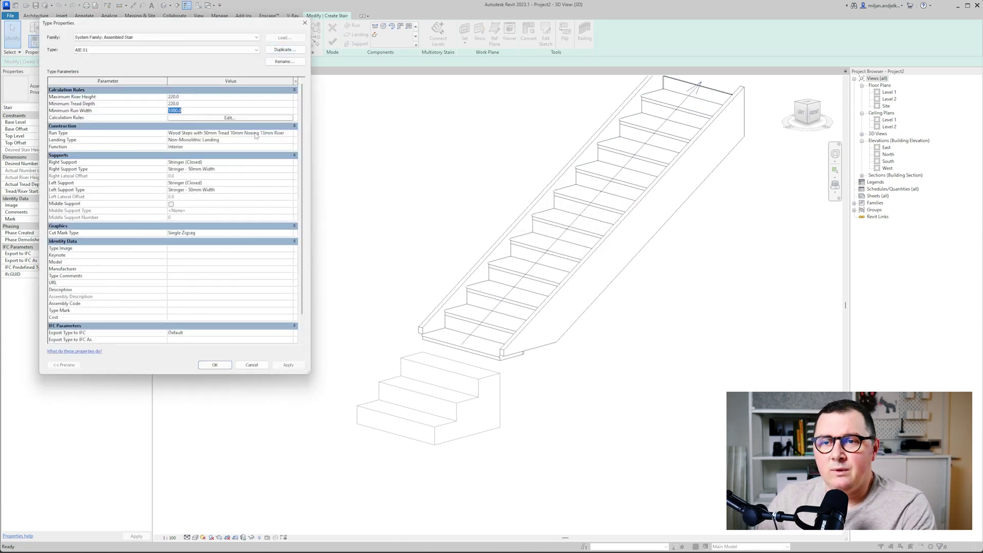
left_click(290, 163)
left_click(174, 169)
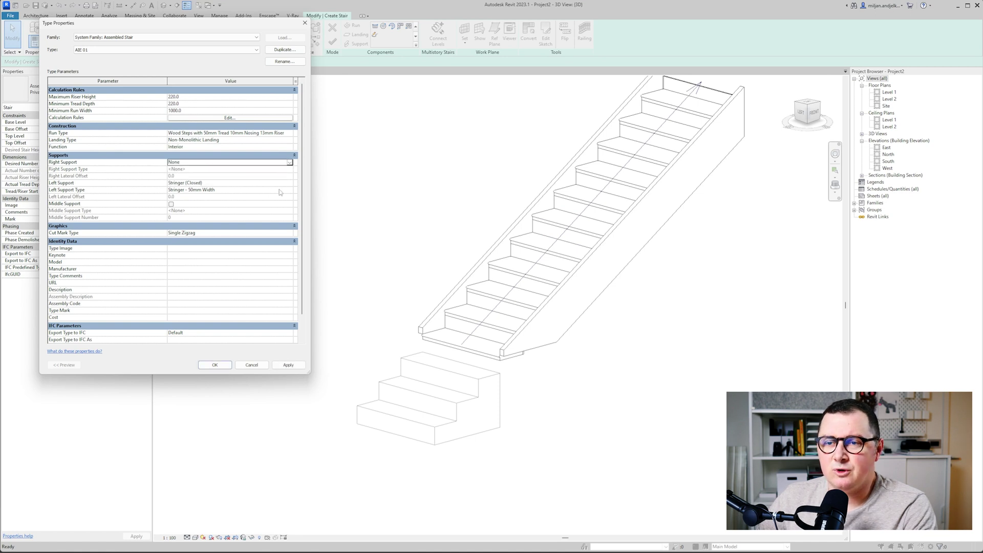
left_click(290, 183)
left_click(175, 190)
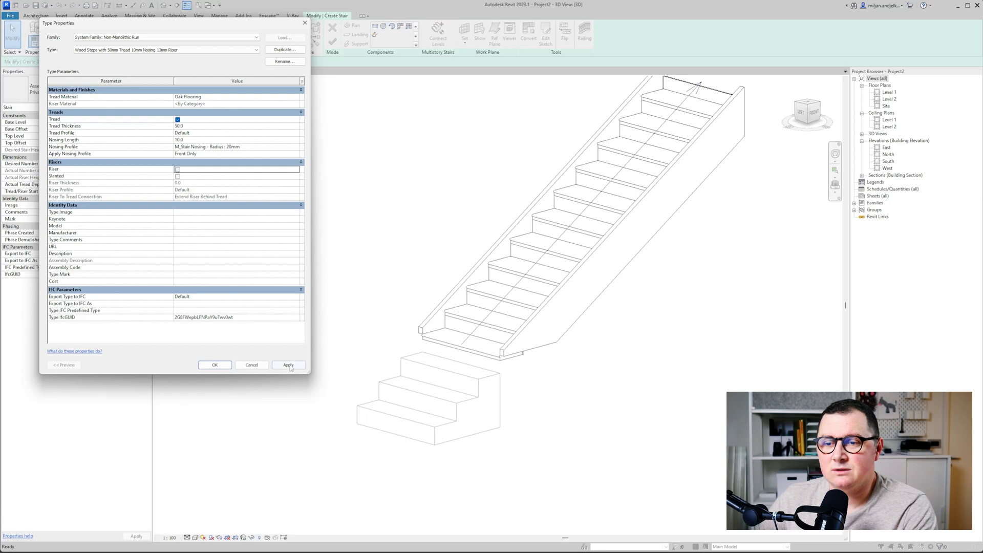
Turn off risers in the stair's non-monolithic run type and apply the type changes.
left_click(289, 366)
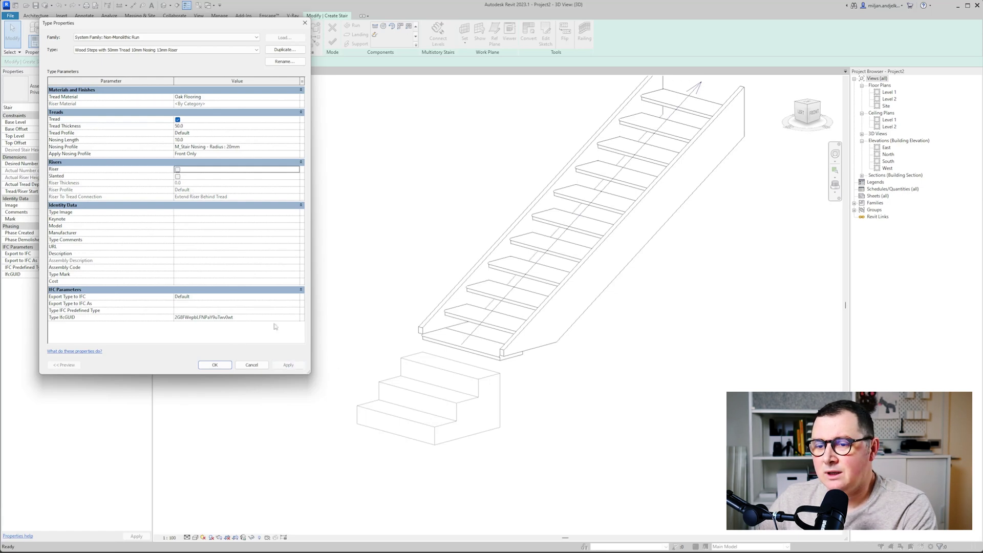
left_click(214, 365)
scroll(437, 381, "up", 5)
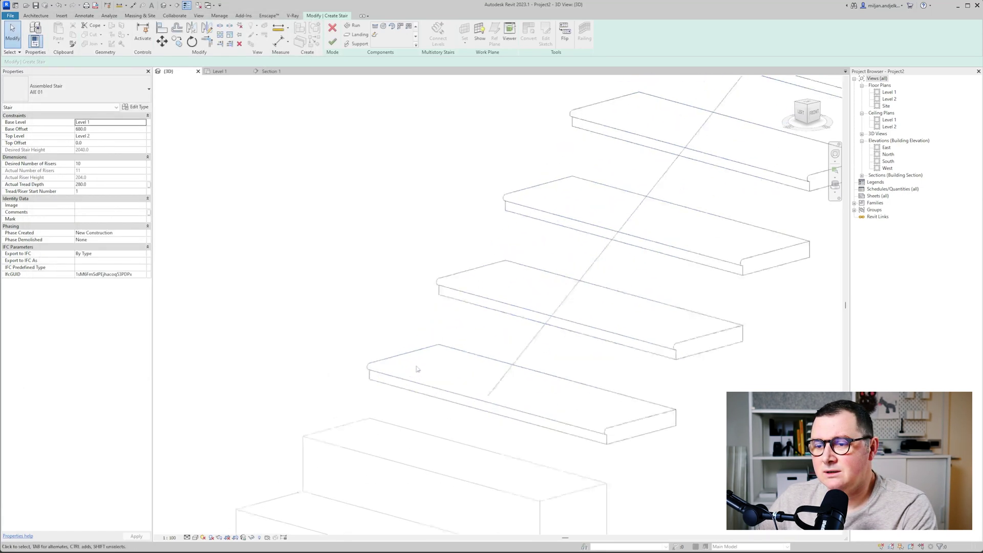
scroll(616, 424, "up", 2)
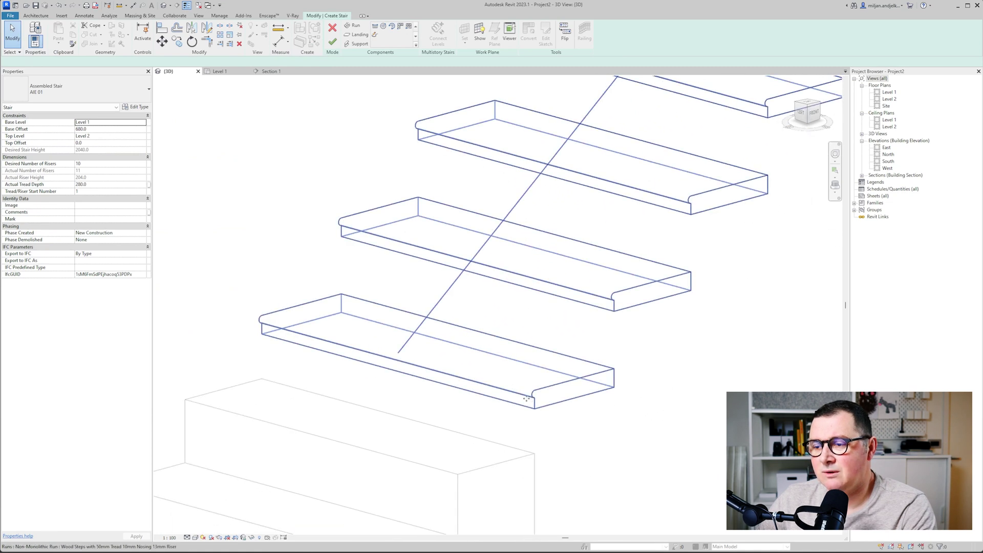
Replace the rounded 20 mm nosing profile in the run type so the treads have plain square edges.
left_click(452, 380)
left_click(138, 107)
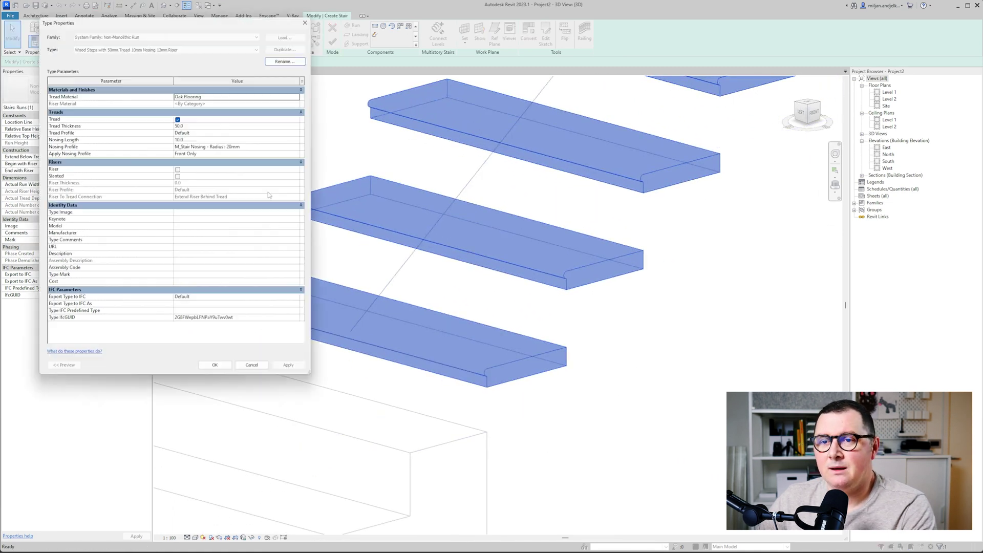
left_click(297, 148)
left_click(290, 160)
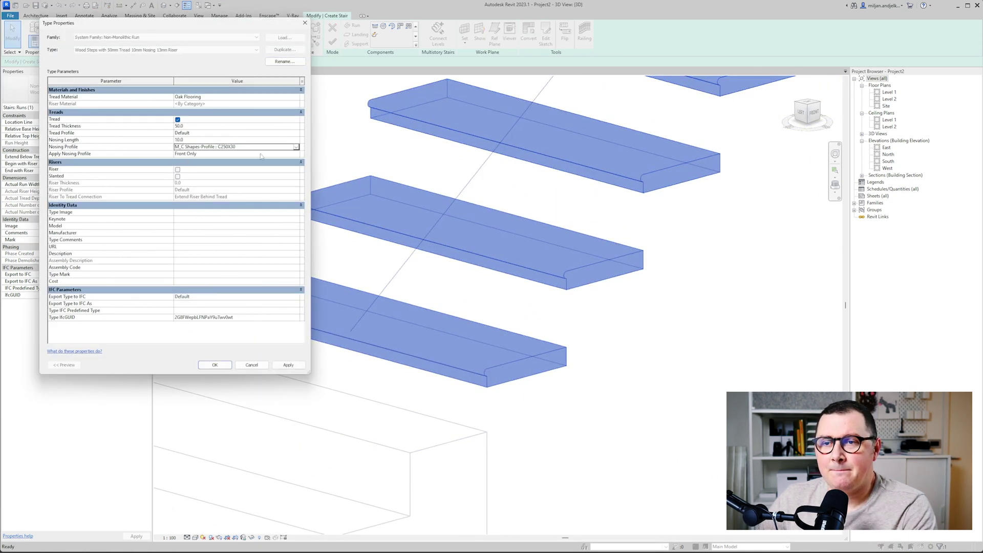
left_click(297, 147)
left_click(287, 154)
left_click(226, 364)
left_click(228, 365)
Check the open-tread flight against the concrete base in 3D and in Section 1, and finish the stair edit.
scroll(465, 365, "down", 5)
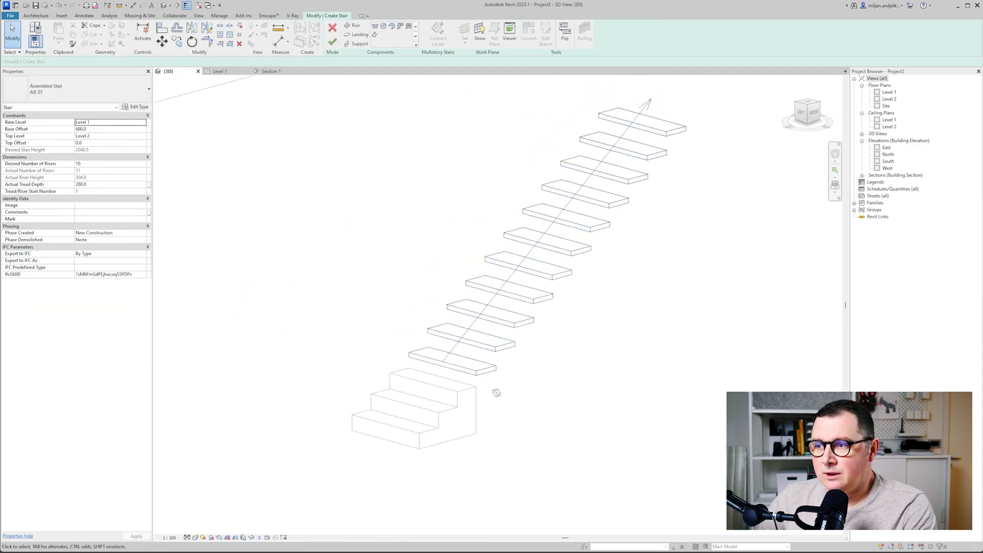
middle_click_drag(497, 393, 435, 355, "shift")
left_click(271, 71)
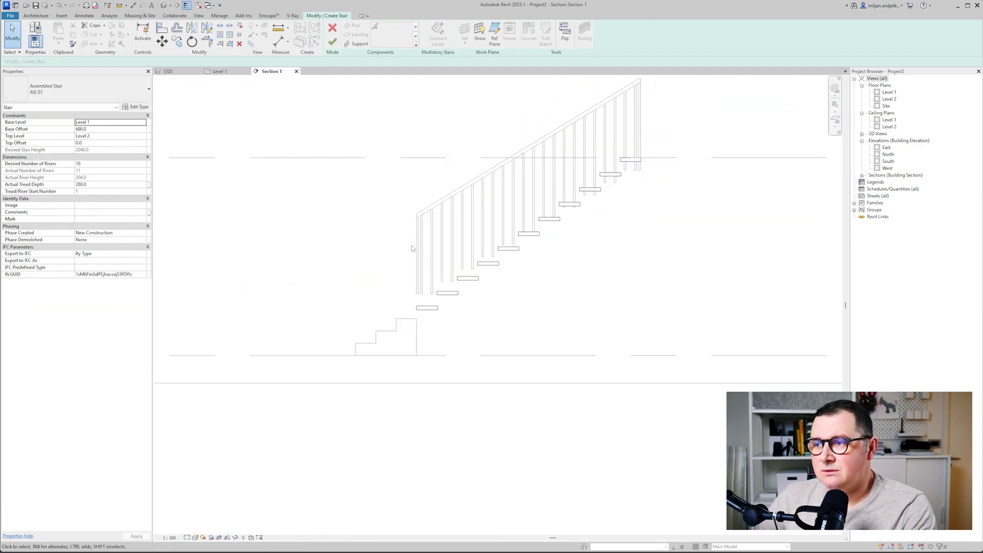
scroll(413, 249, "up", 2)
left_click(167, 71)
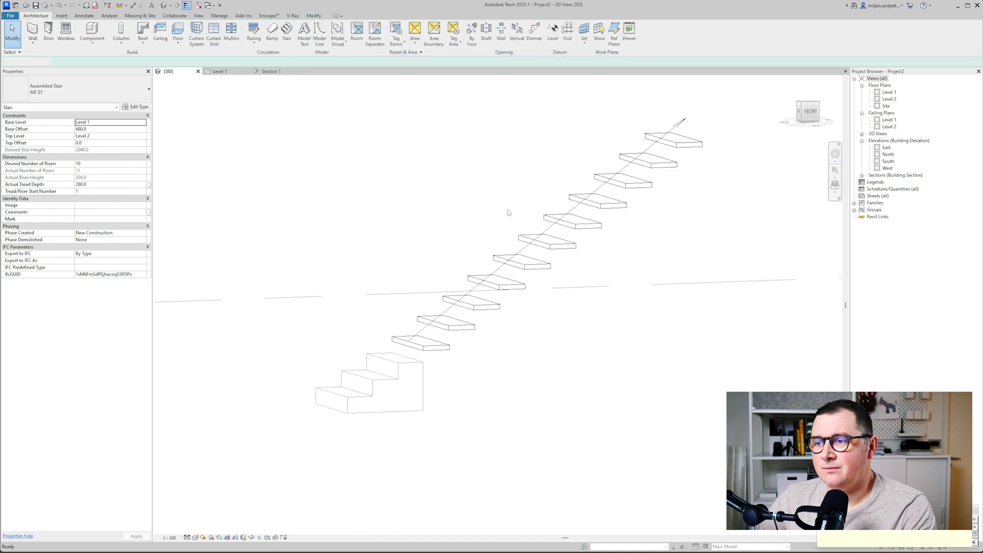
middle_click_drag(461, 400, 514, 402, "shift")
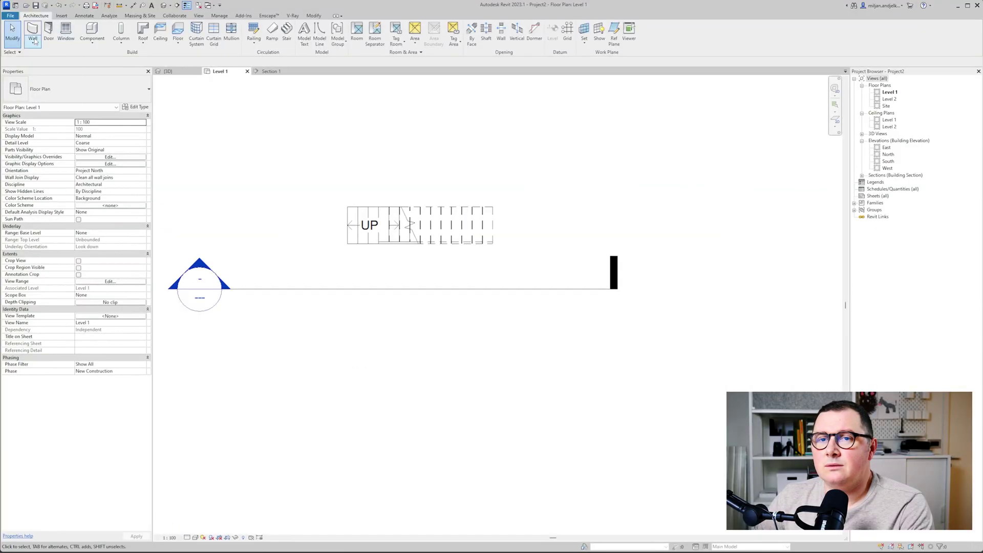
Start a wall in the Level 1 plan with a duplicated type named Generic - 60mm and a 60 mm structure layer.
key("w")
key("a")
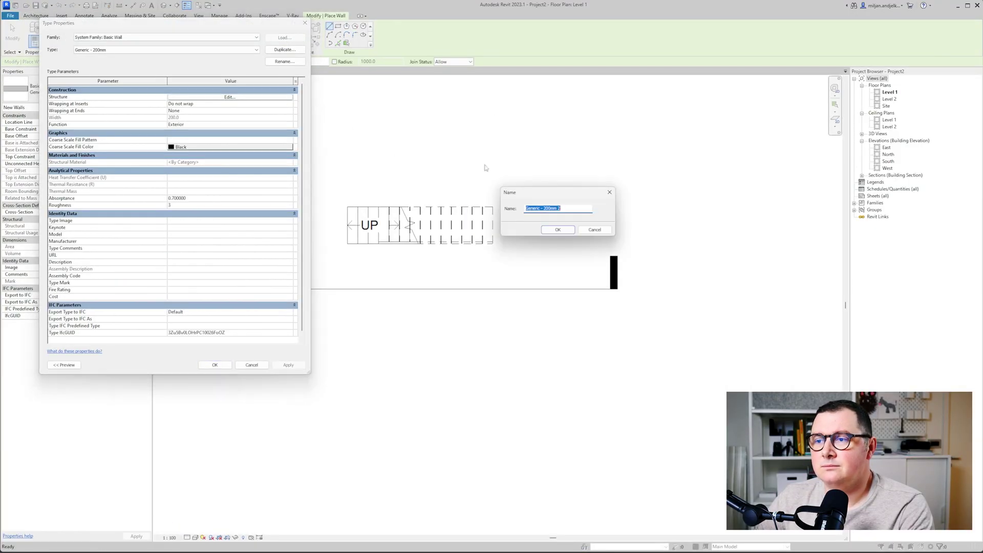
left_click(558, 230)
left_click(230, 97)
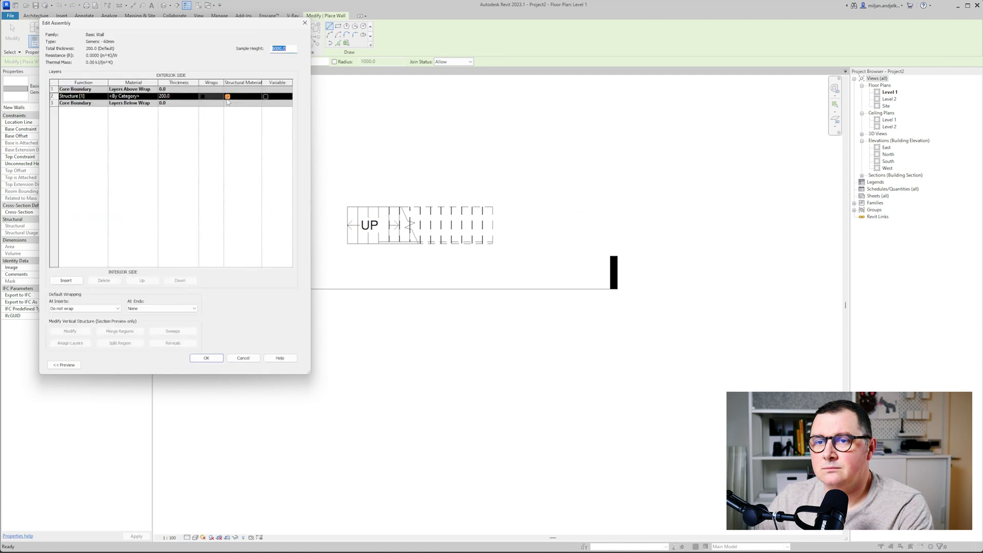
left_click(177, 96)
type("600")
key("Return")
left_click(208, 360)
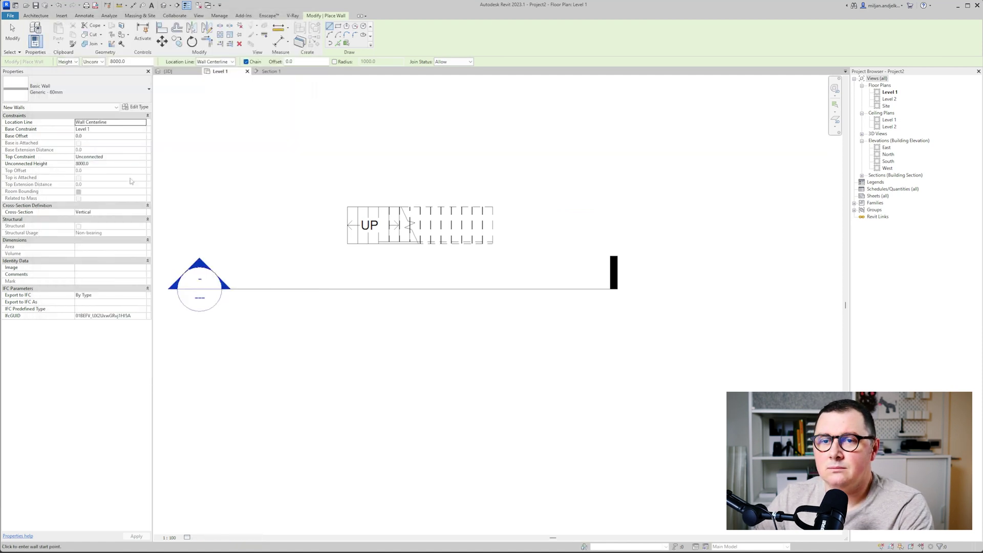
Set the new wall's base offset to 680 mm, its top constraint to Level 2 and its top offset to 1000 mm.
left_click(102, 135)
type("680")
left_click(143, 158)
left_click(144, 158)
left_click(98, 173)
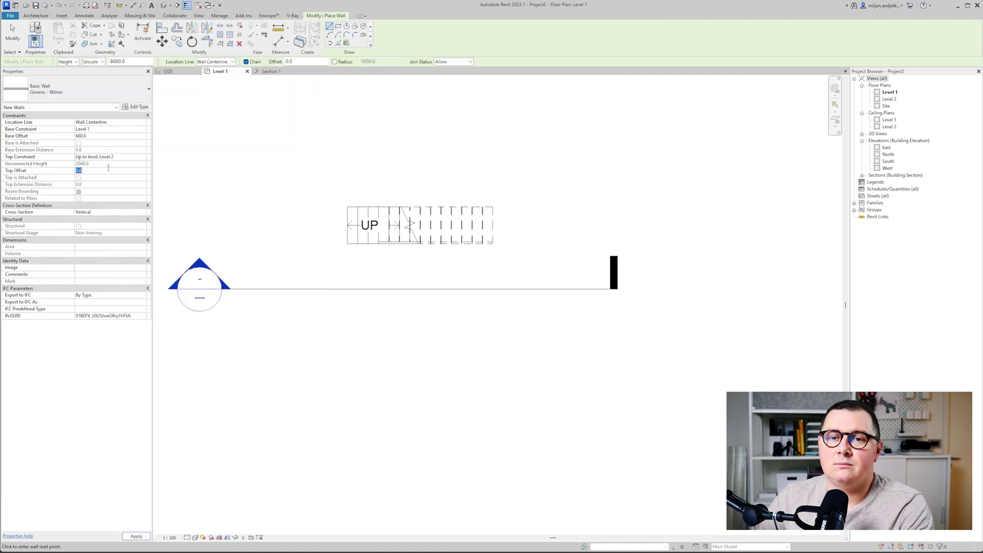
Draw the wall along the full length of the upper flight's section-facing side, with the location line at Finish Face: Exterior.
left_click(226, 61)
left_click(217, 81)
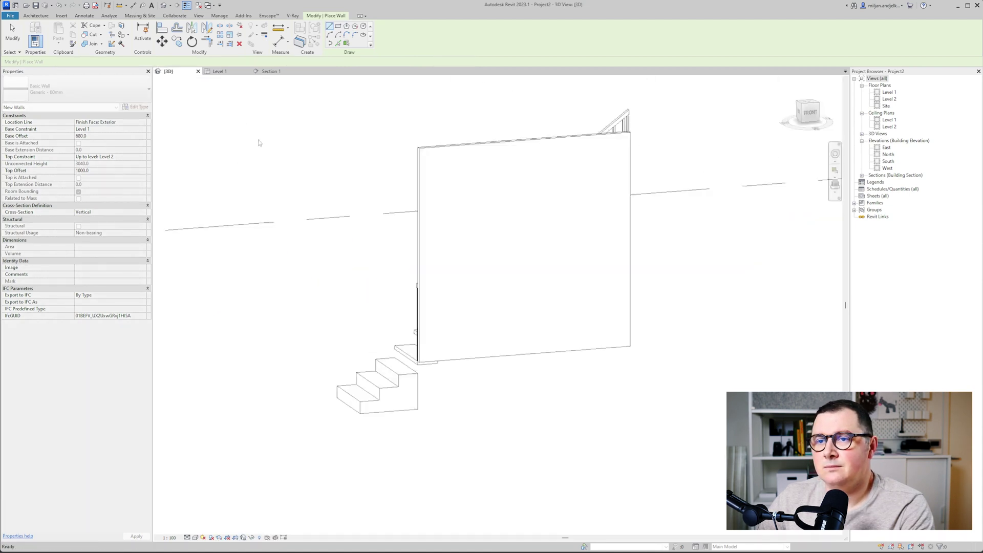
key("Escape")
key("Escape")
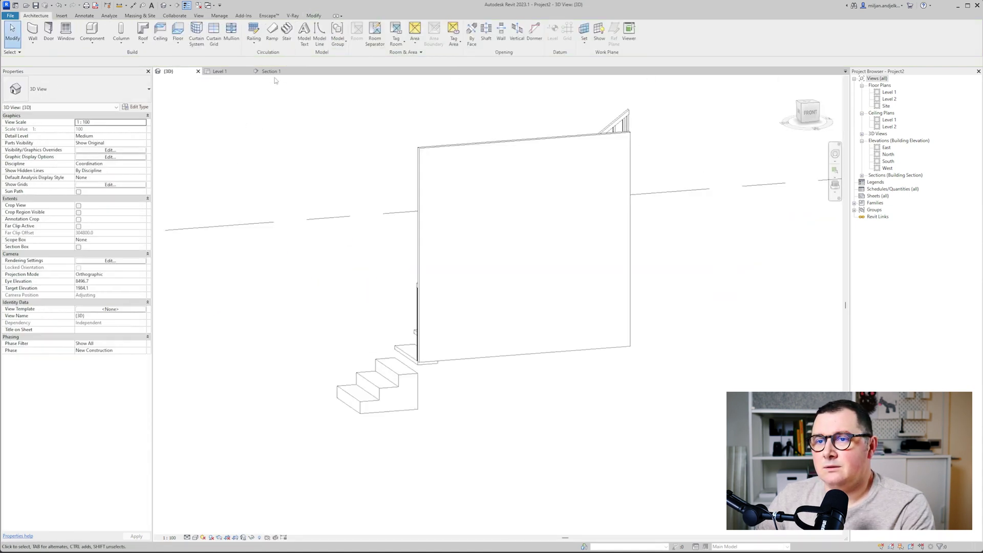
In Section 1, align the wall's bottom edge with the top of the monolithic stair.
key("ctrl+Tab")
scroll(353, 244, "up", 3)
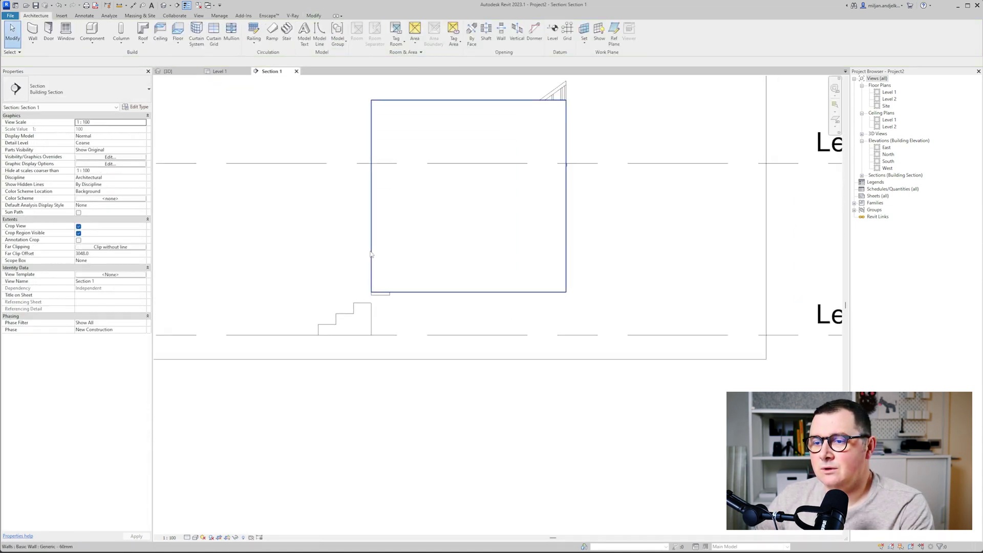
left_click(374, 271)
scroll(405, 301, "up", 1)
key("a")
key("l")
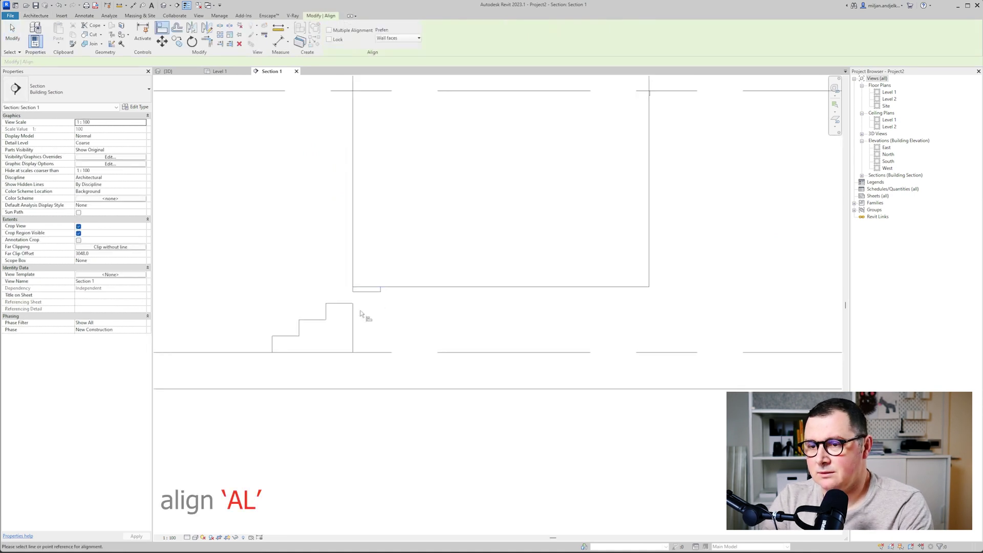
left_click(349, 303)
left_click(392, 286)
scroll(402, 314, "down", 2)
middle_click_drag(402, 314, 397, 341)
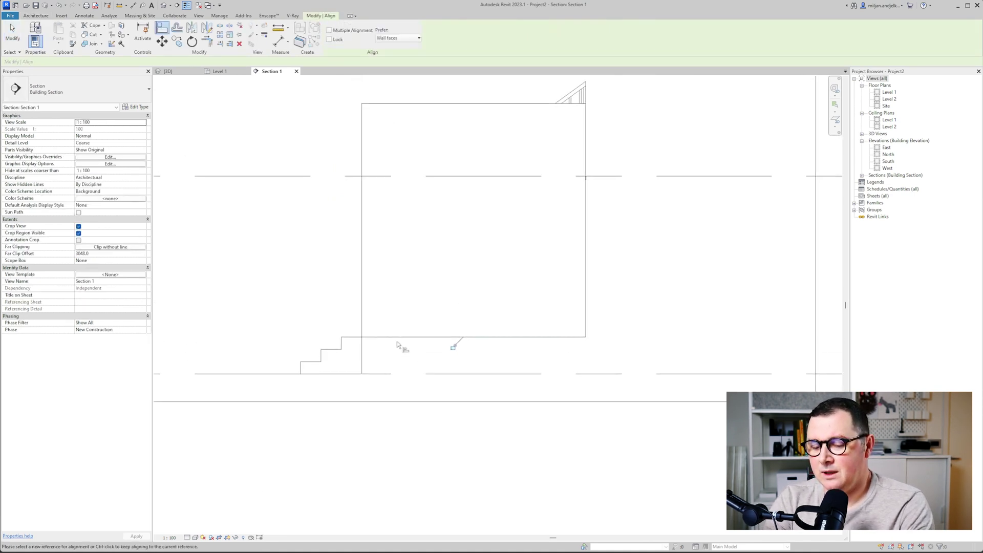
key("Escape")
Compare the wall with the reference photo and open its profile for editing in Section 1.
left_click(407, 339)
middle_click_drag(338, 268, 326, 296)
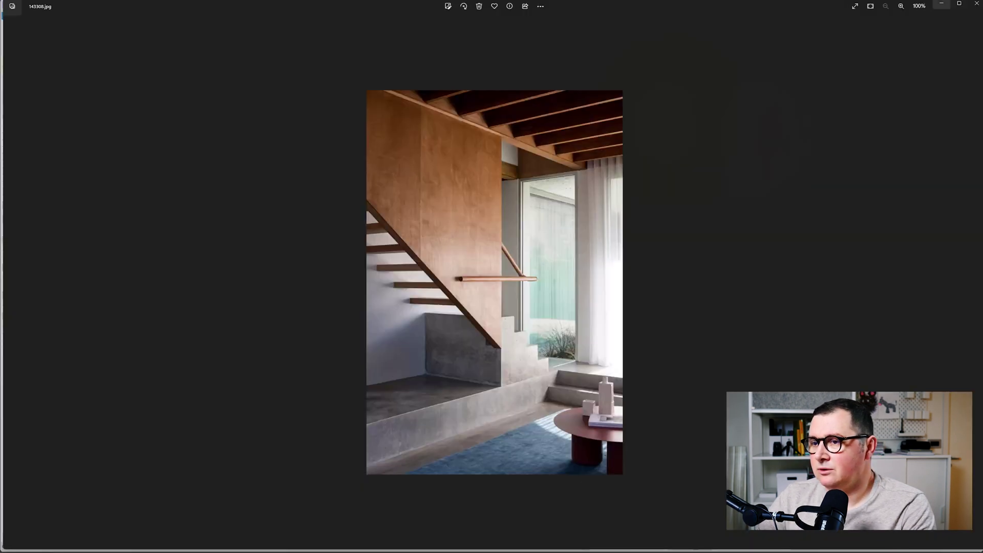
scroll(475, 243, "up", 1)
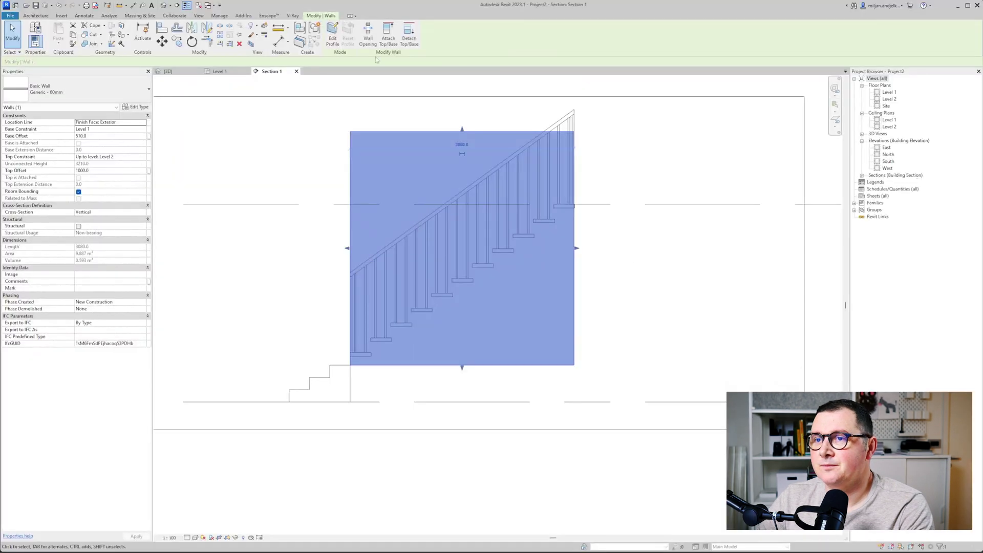
left_click(333, 34)
Sketch a sloped profile line parallel to the flight, offset 100 mm below the rear lower corners of the treads.
left_click(346, 25)
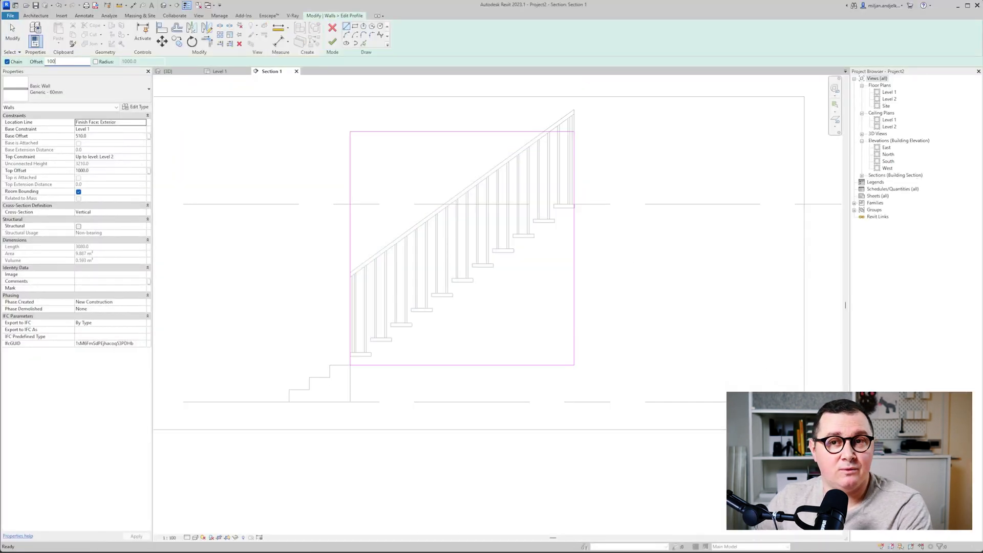
type("100")
scroll(353, 293, "up", 3)
left_click(429, 383)
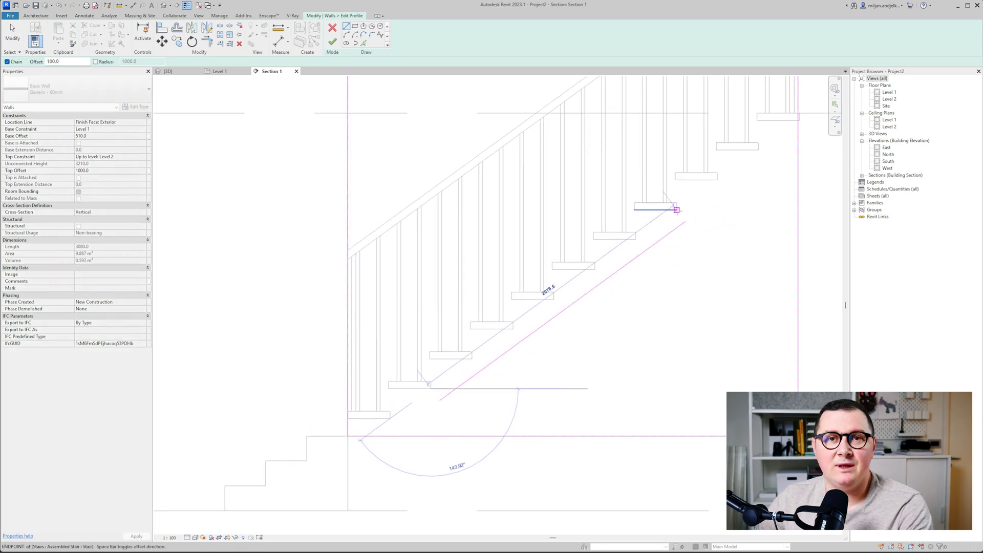
left_click(676, 210)
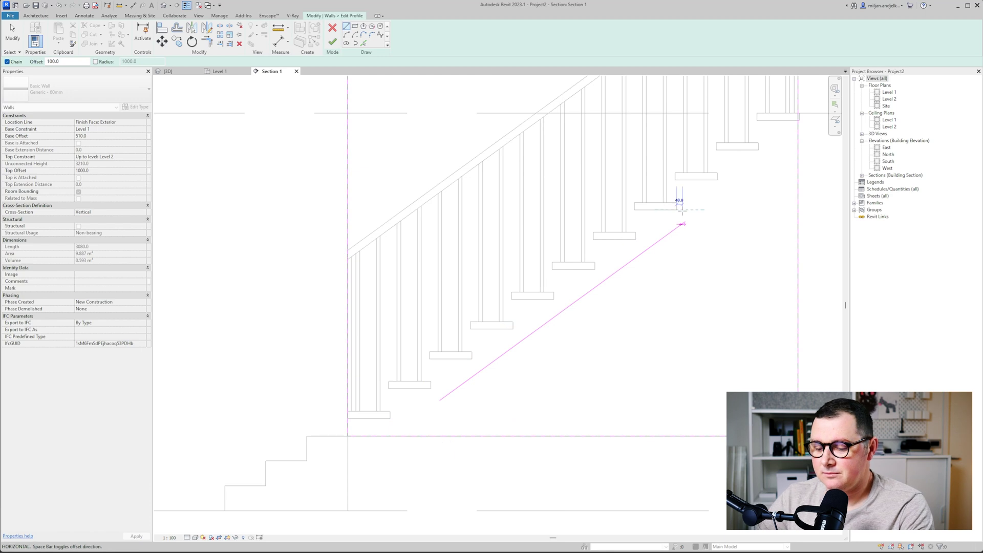
key("Escape")
key("Escape")
Extend the sloped profile line so it forms corners with both vertical edges of the wall profile.
left_click(519, 344)
left_click(349, 415)
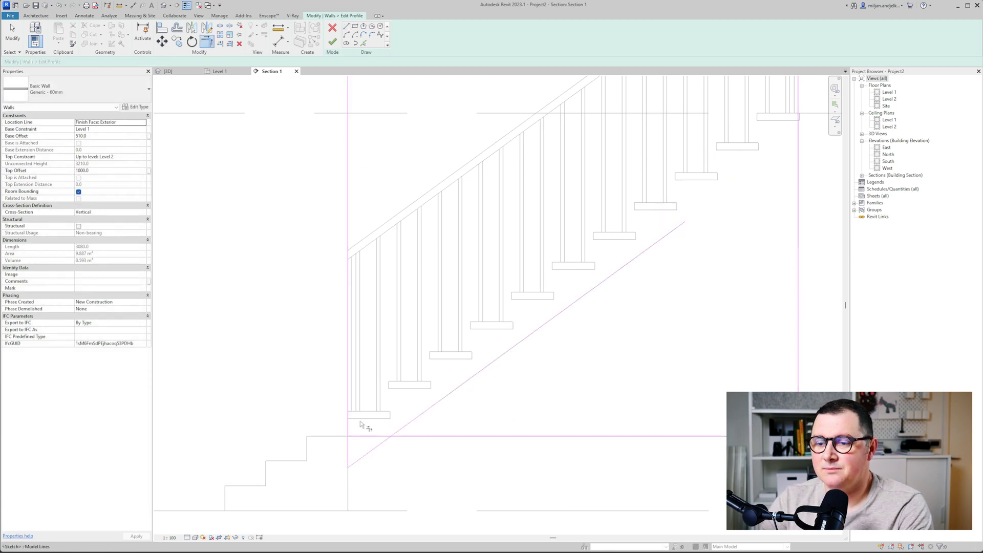
scroll(377, 433, "down", 2)
left_click(618, 224)
left_click(545, 318)
Delete the leftover wall profile boundary below the sloped line and finish the profile edit.
key("Escape")
left_click_drag(639, 412, 584, 451)
key("Delete")
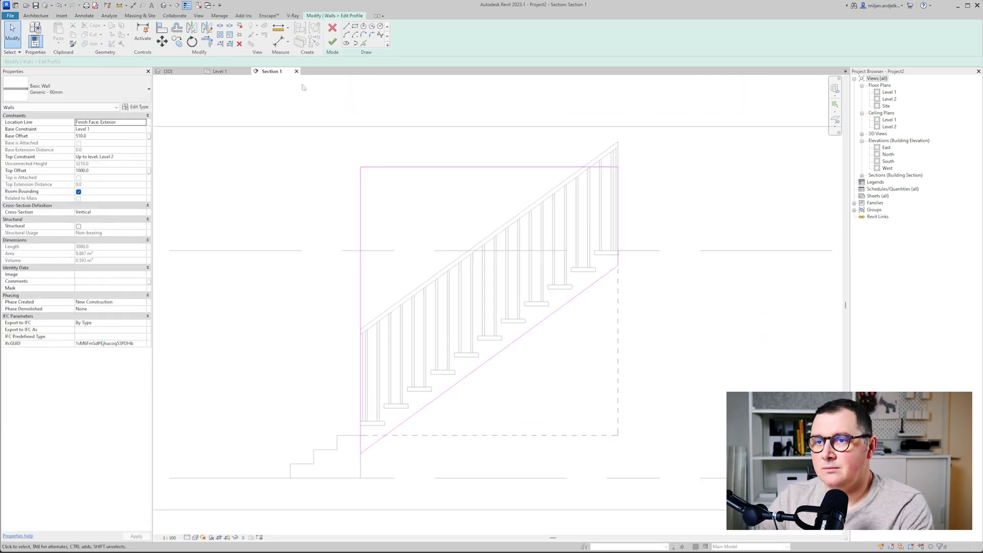
left_click(332, 42)
In the 3D view, switch the upper flight's railing to the 900mm type and on to 900mm Pipe.
left_click(169, 71)
left_click(294, 189)
middle_click_drag(294, 188, 708, 346, "shift")
middle_click_drag(671, 308, 663, 309, "shift")
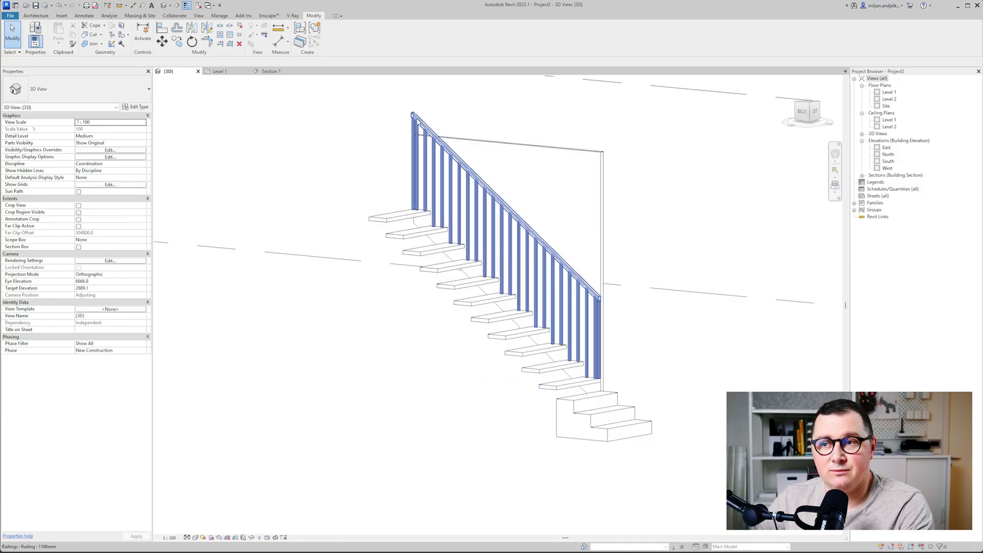
left_click(411, 135)
middle_click_drag(409, 135, 222, 151)
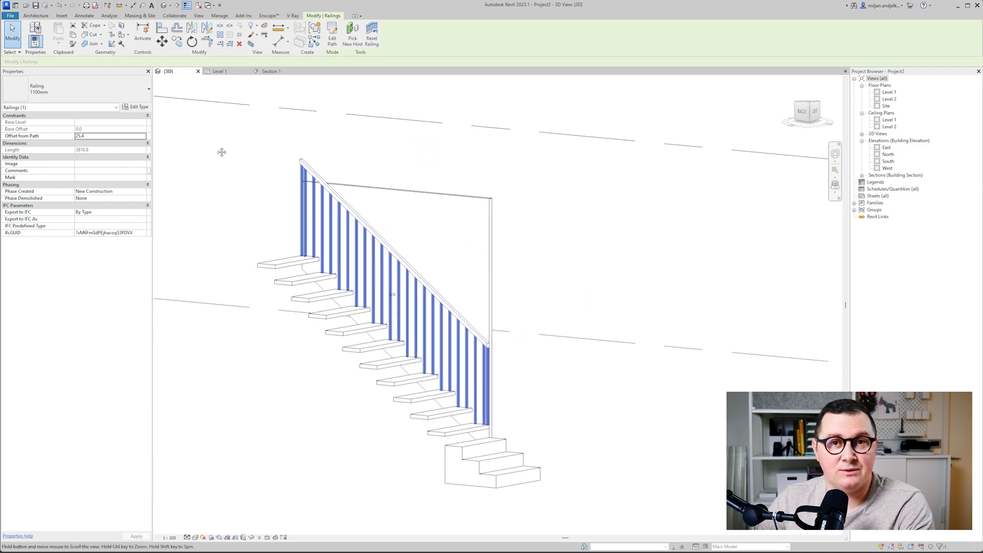
left_click(128, 92)
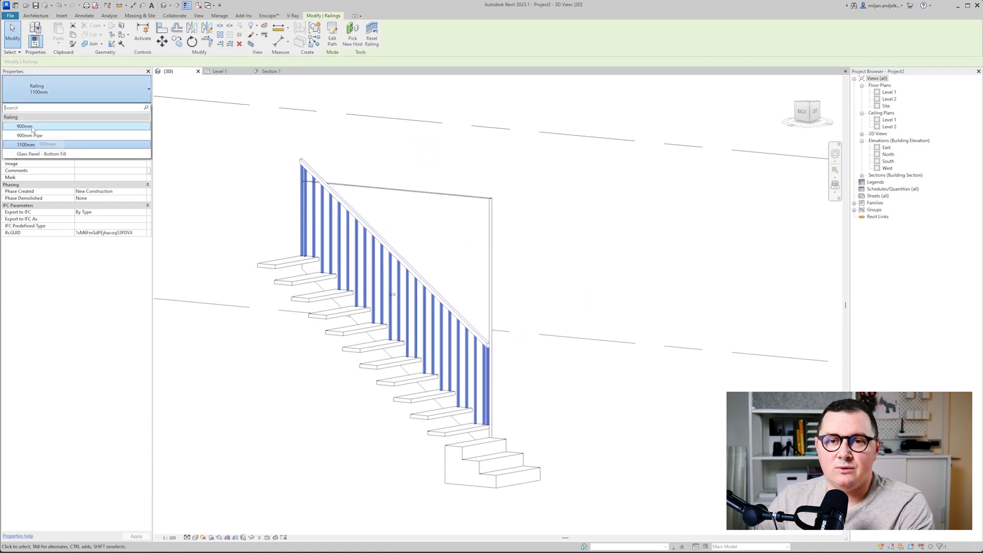
left_click(34, 128)
left_click(99, 94)
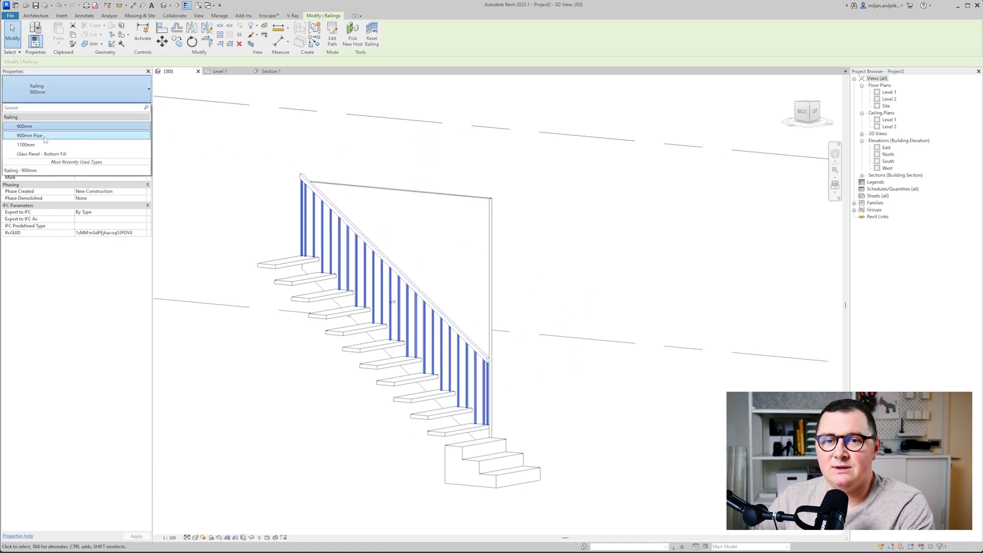
left_click(102, 134)
Try the Glass Panel - Bottom Fill type on the railing and revert to 900mm Pipe.
left_click(106, 97)
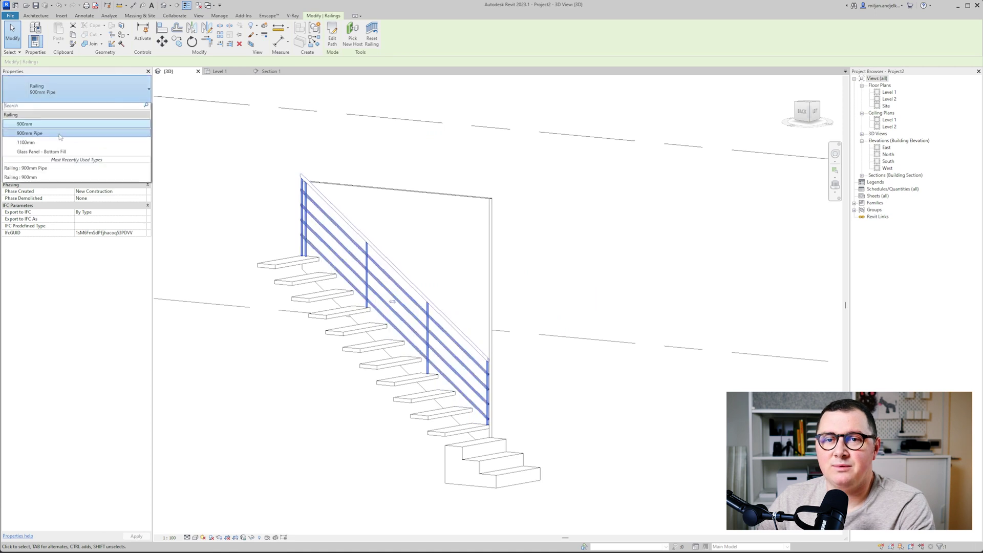
left_click(39, 153)
left_click(102, 94)
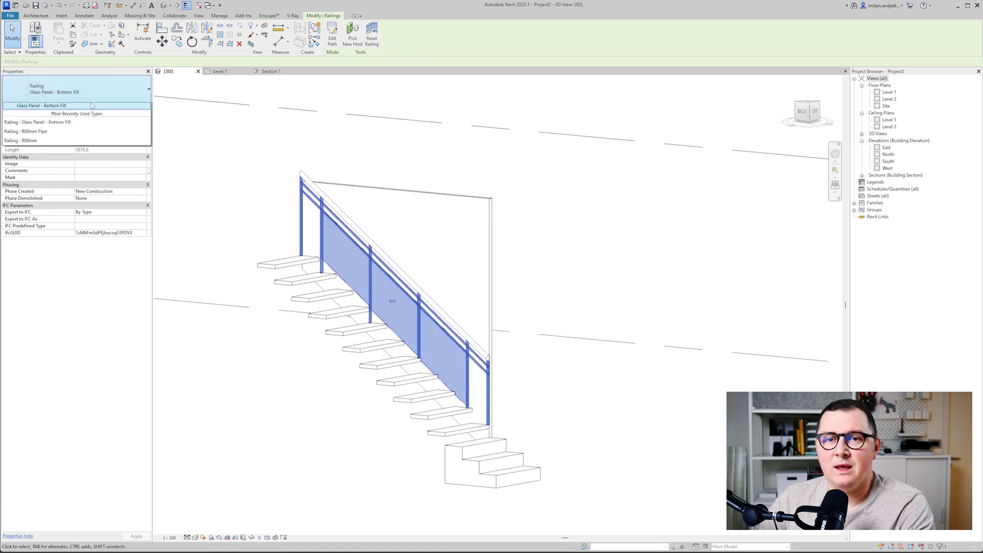
left_click(41, 135)
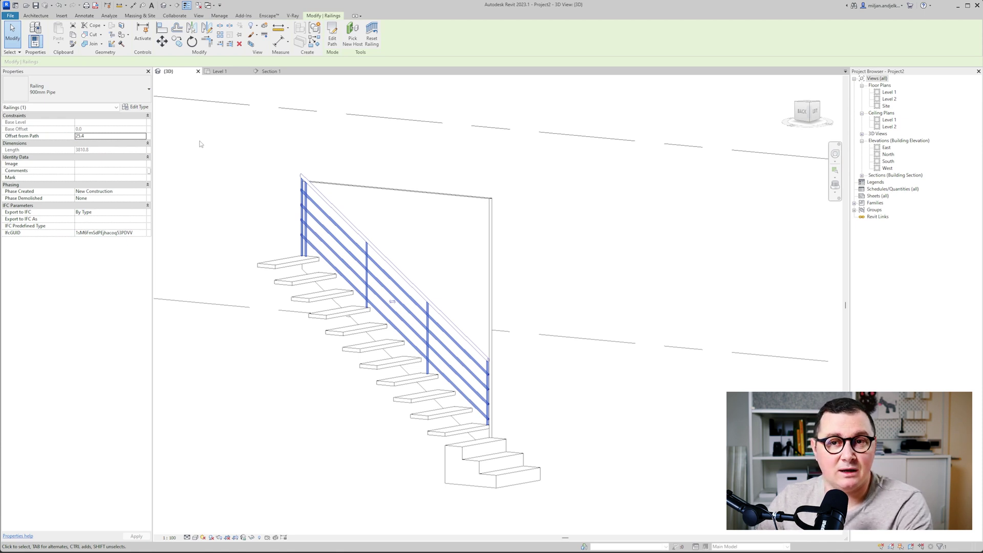
Duplicate the 900mm Pipe railing type under the name AIE 01.
left_click(135, 107)
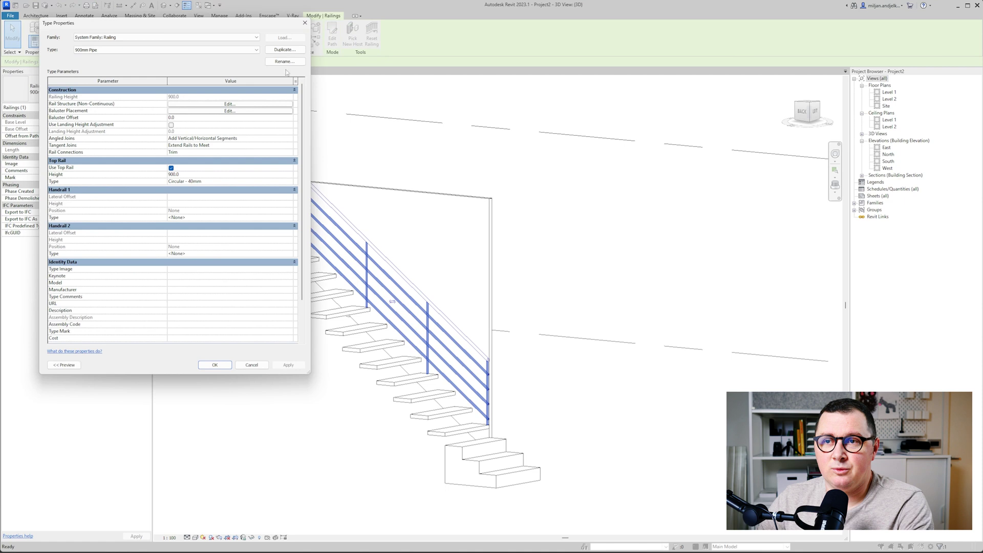
left_click(285, 50)
type("AIE 01")
key("Return")
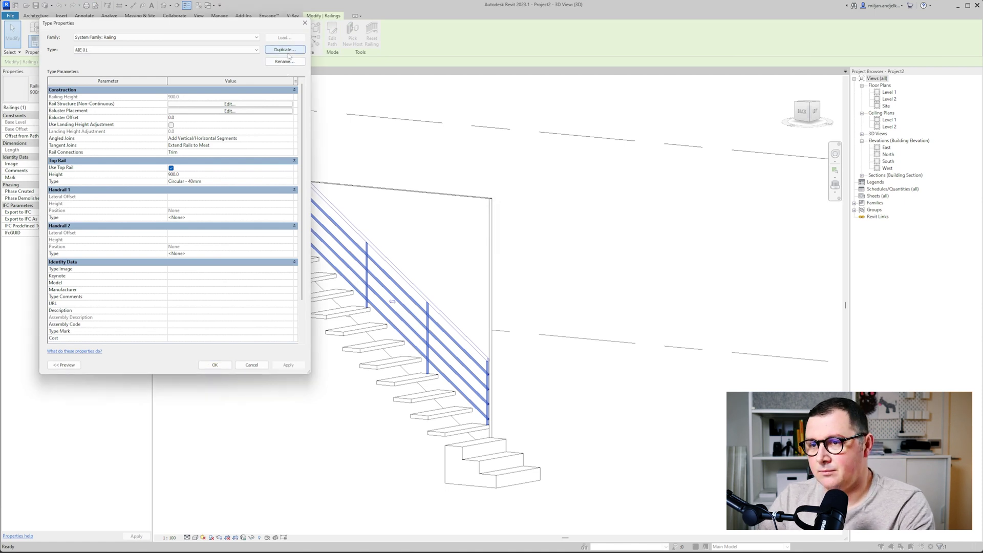
Delete all four intermediate rails from the rail structure of the AIE 01 type.
left_click(203, 105)
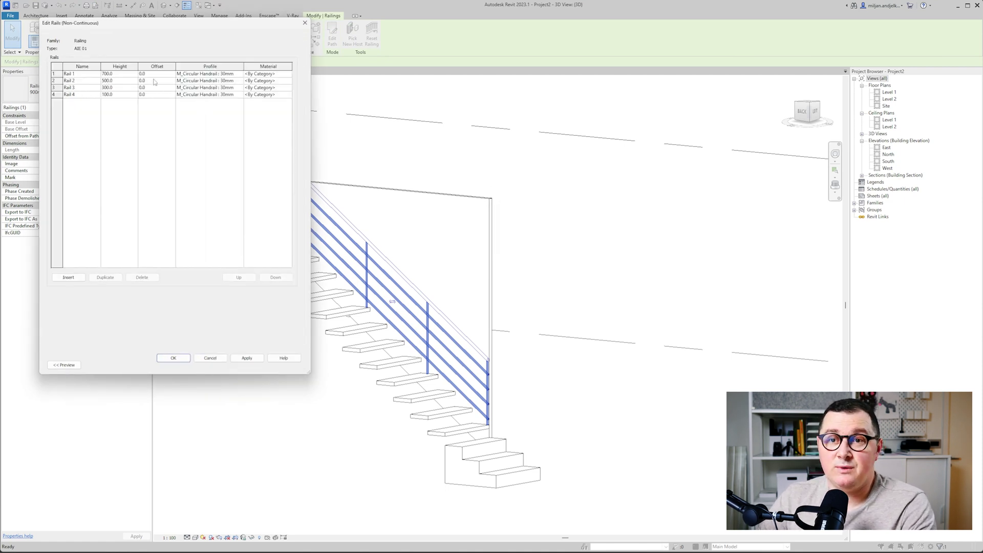
left_click(57, 75)
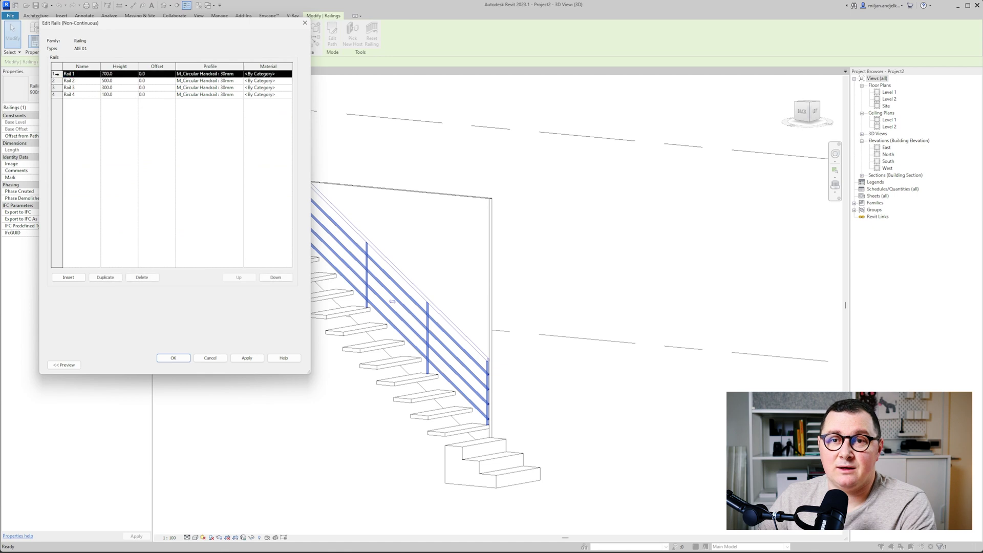
left_click(142, 277)
left_click(142, 277)
left_click(142, 277)
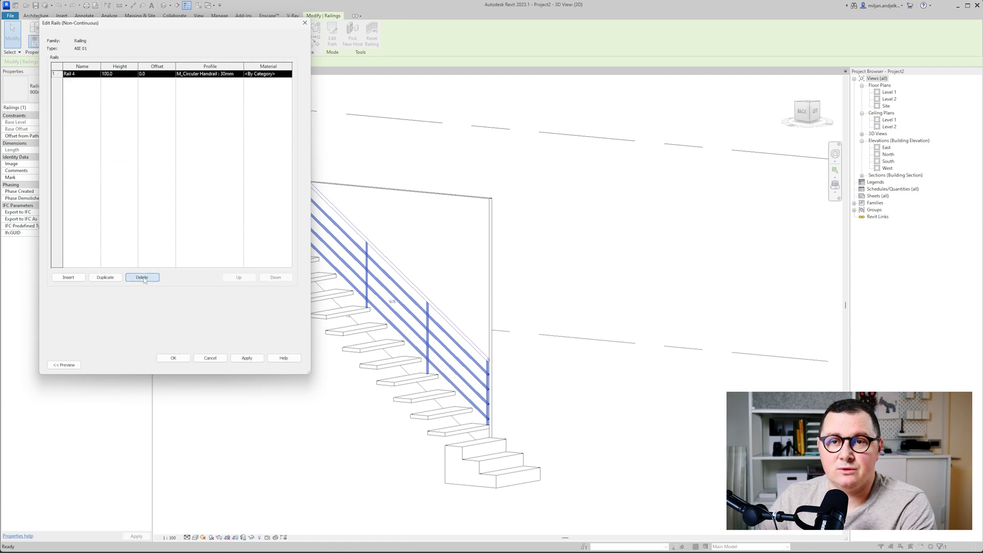
left_click(142, 277)
left_click(176, 359)
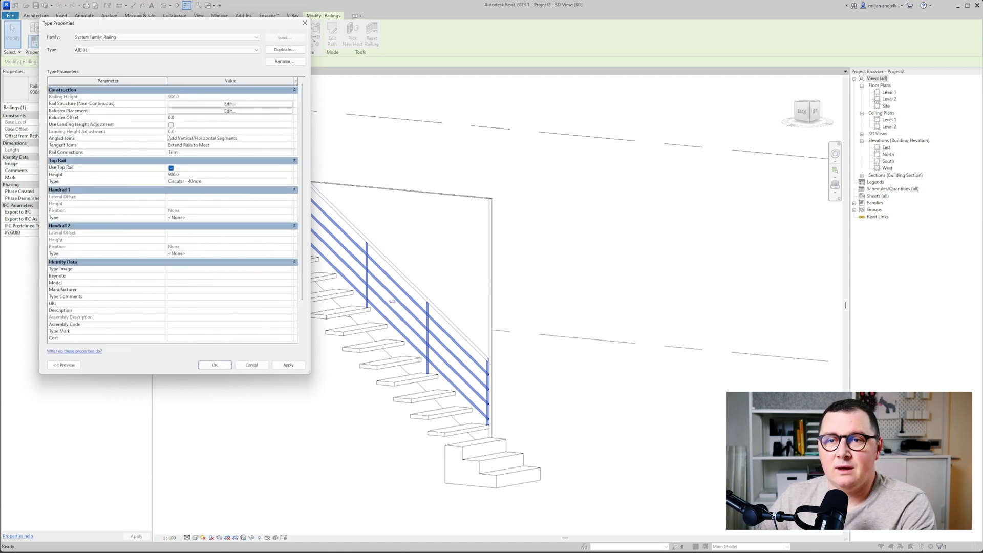
In AIE 01's baluster placement, set the regular baluster to M_Baluster - Square and the start, corner and end posts to None.
left_click(215, 111)
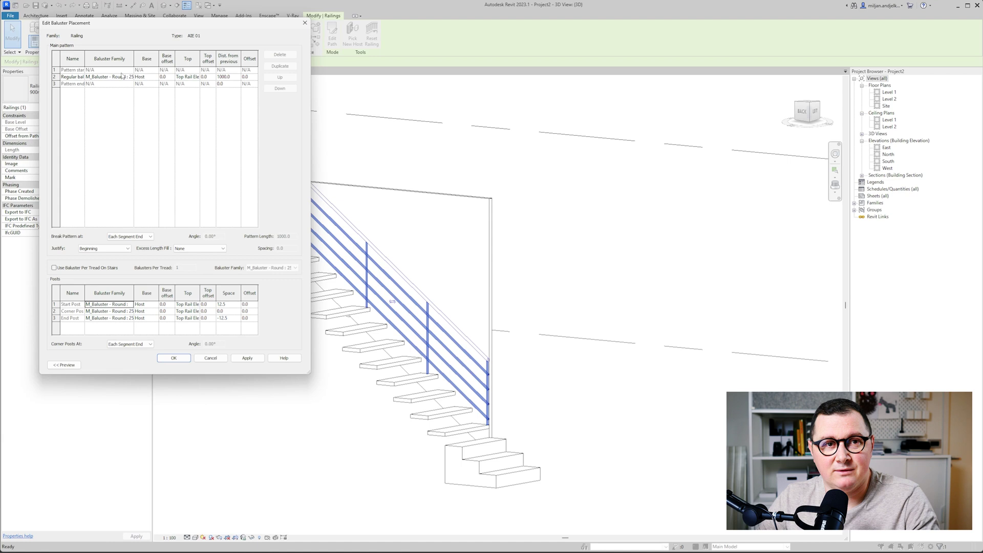
left_click(130, 77)
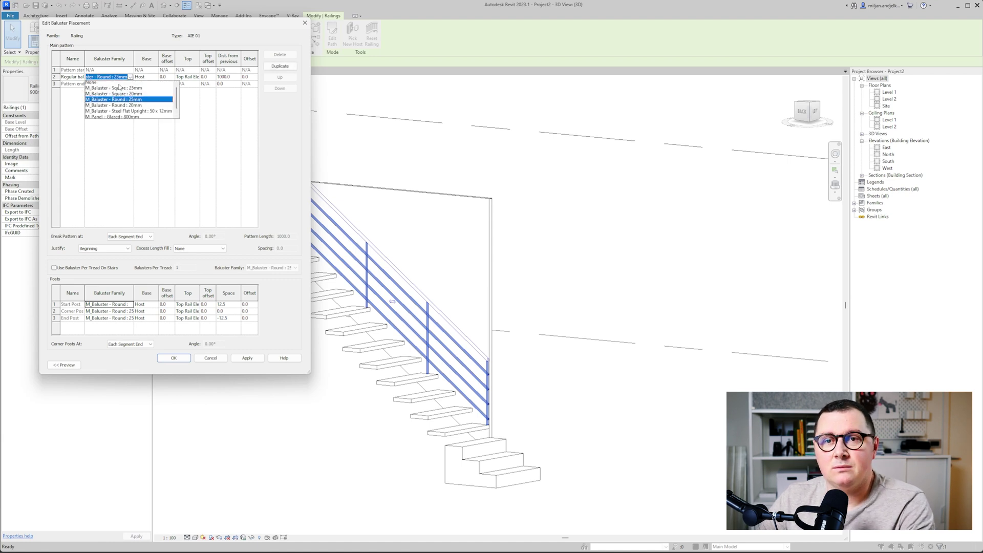
left_click(110, 97)
left_click(130, 304)
left_click(130, 311)
left_click(131, 311)
left_click(132, 319)
left_click(130, 319)
left_click(130, 325)
left_click(246, 359)
left_click(177, 359)
left_click(288, 366)
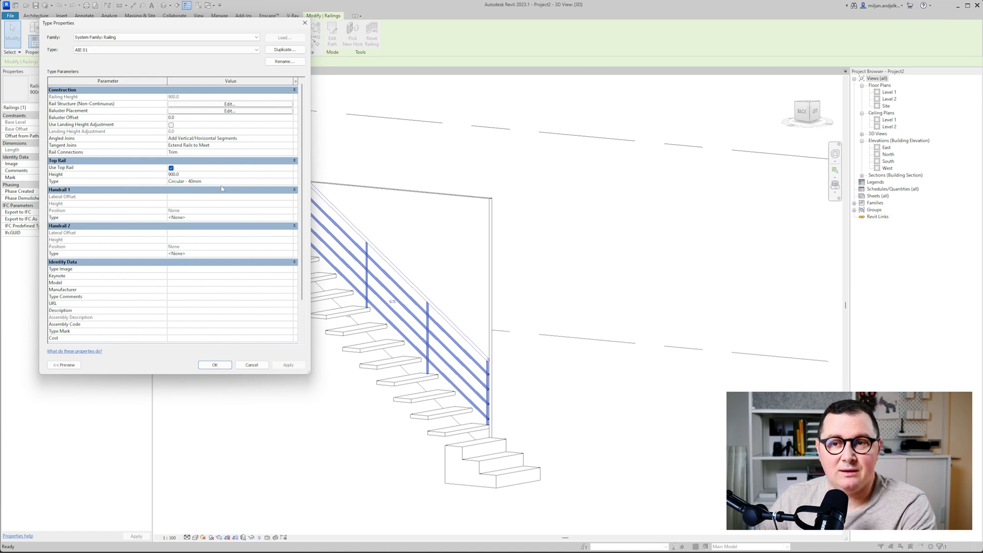
Review the properties of the Circular - 40mm top rail type and confirm the AIE 01 type changes.
left_click(290, 183)
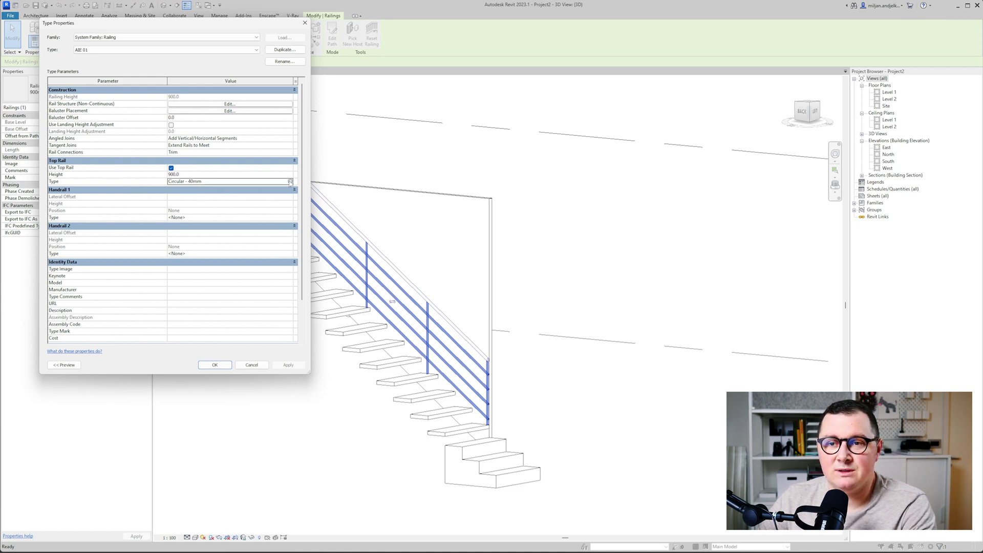
left_click(290, 183)
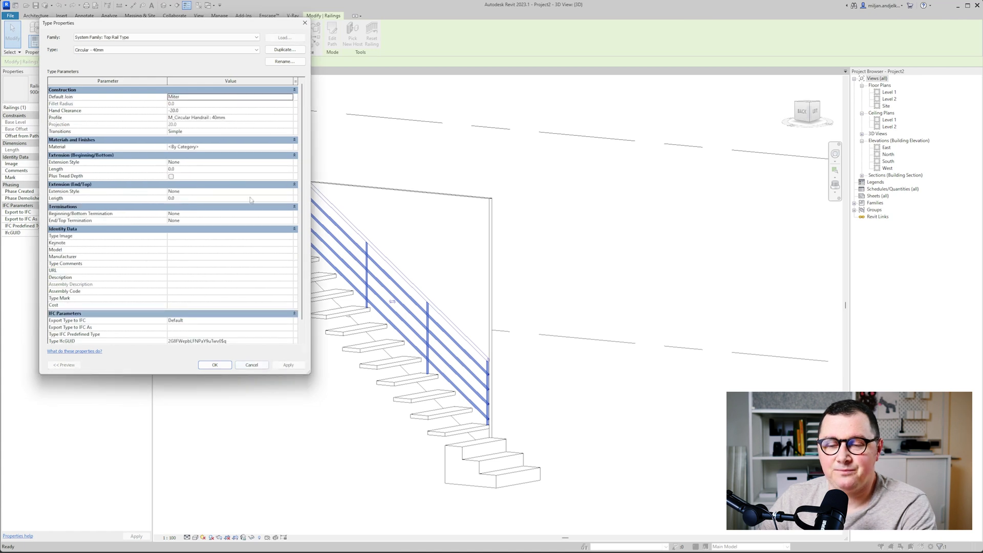
left_click(215, 365)
left_click(216, 365)
left_click(334, 259)
Set the regular baluster family of the AIE 01 railing to None and confirm the type changes.
left_click(305, 205)
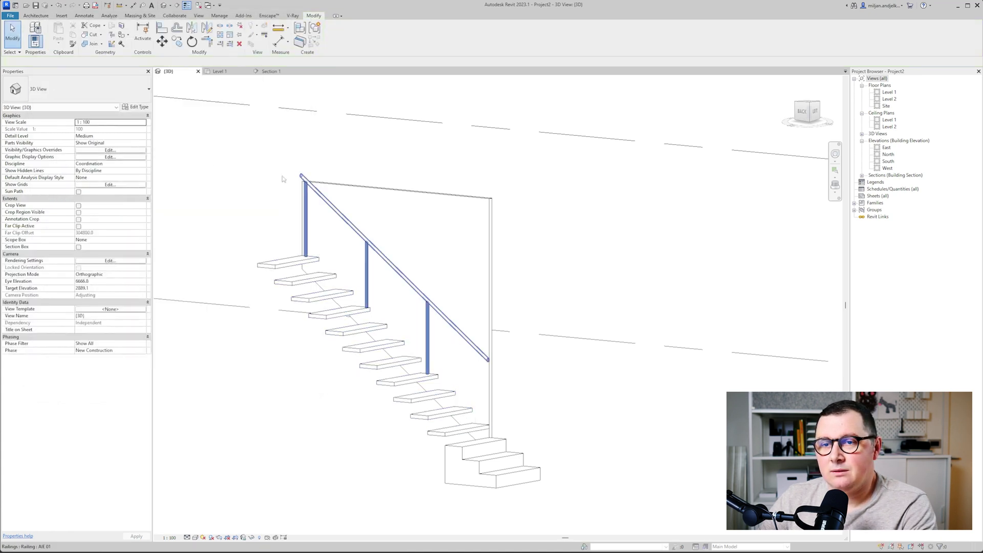
left_click(136, 107)
left_click(240, 111)
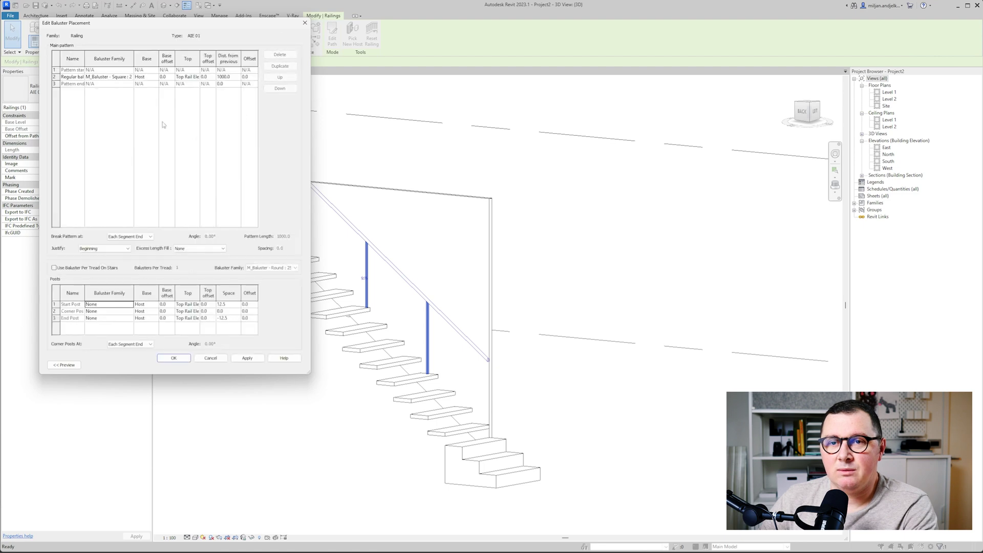
left_click(130, 76)
left_click(104, 101)
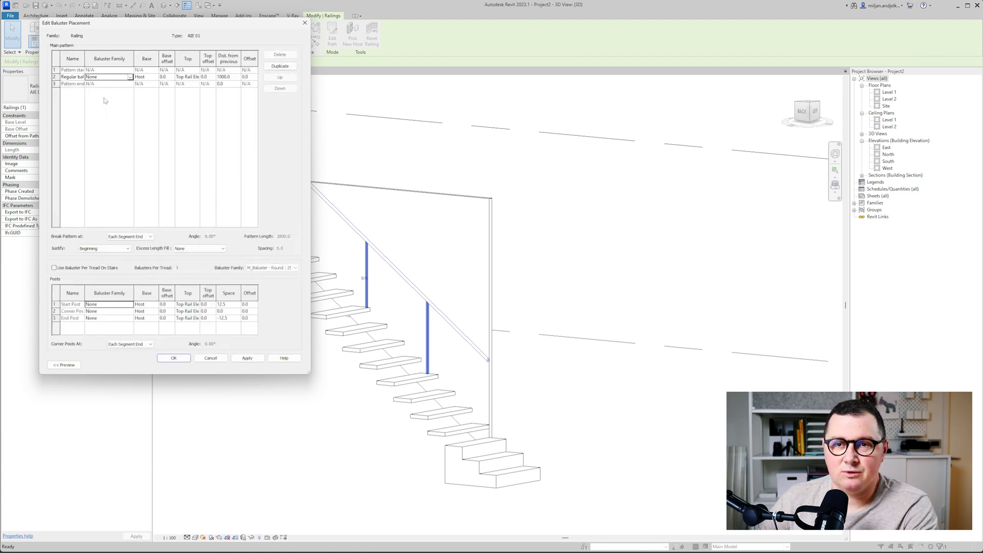
left_click(173, 358)
left_click(215, 367)
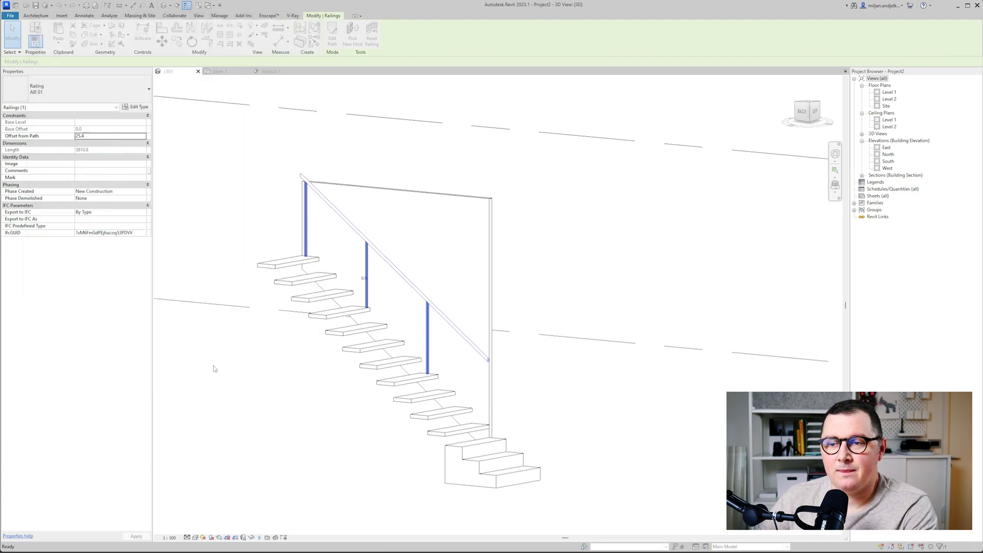
left_click(344, 421)
Select the remaining top rail and compare it with the handrail in the reference photo.
left_click(456, 352)
middle_click_drag(456, 352, 355, 403, "shift")
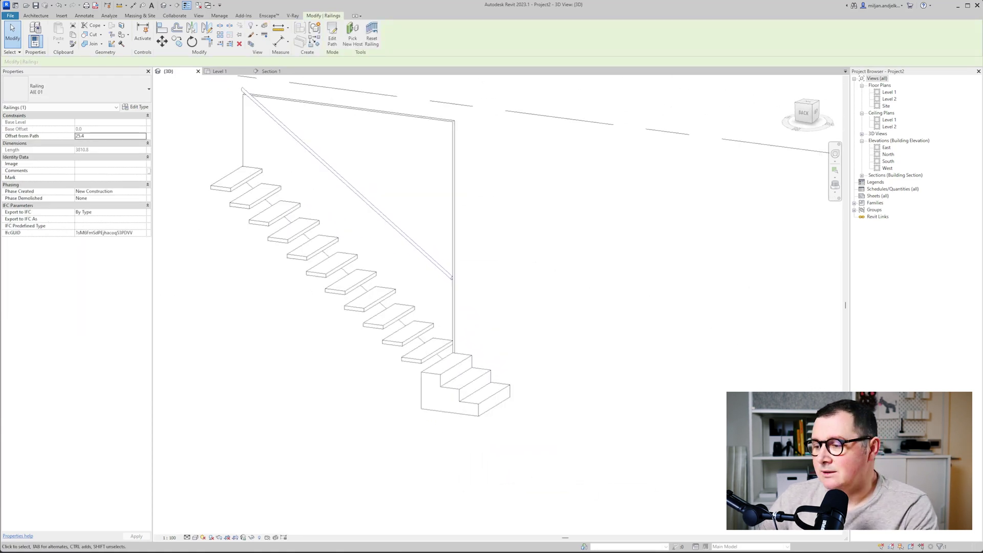
key("alt+Tab")
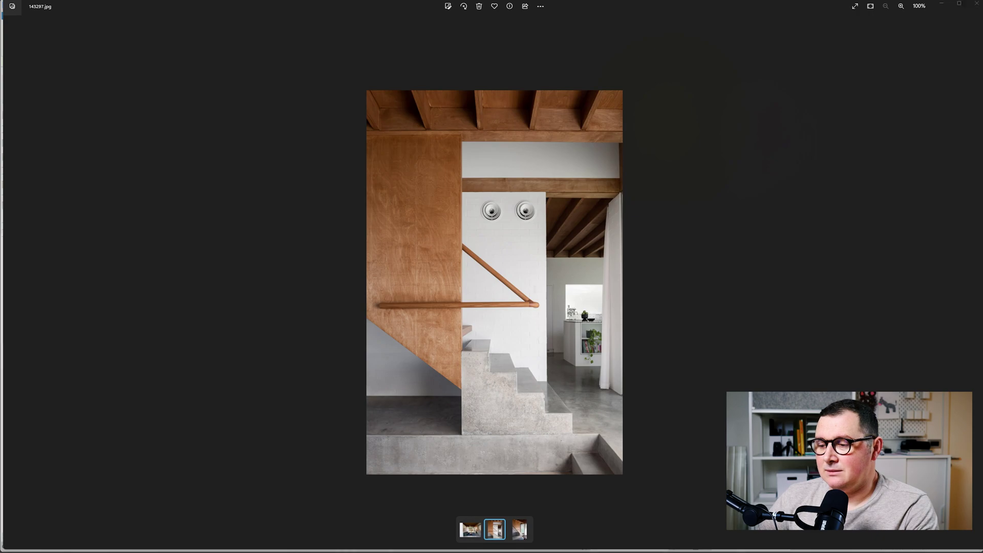
key("alt+Tab")
On the Level 1 plan, try extending the railing path 560 mm along the concrete stair's edge, two treads past the wall end.
left_click(221, 72)
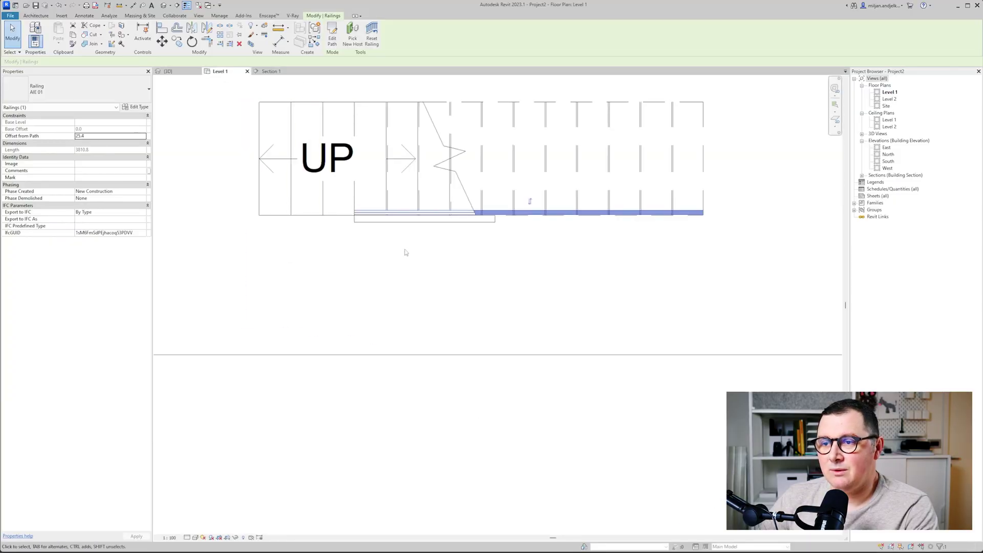
left_click(332, 36)
scroll(313, 225, "up", 2)
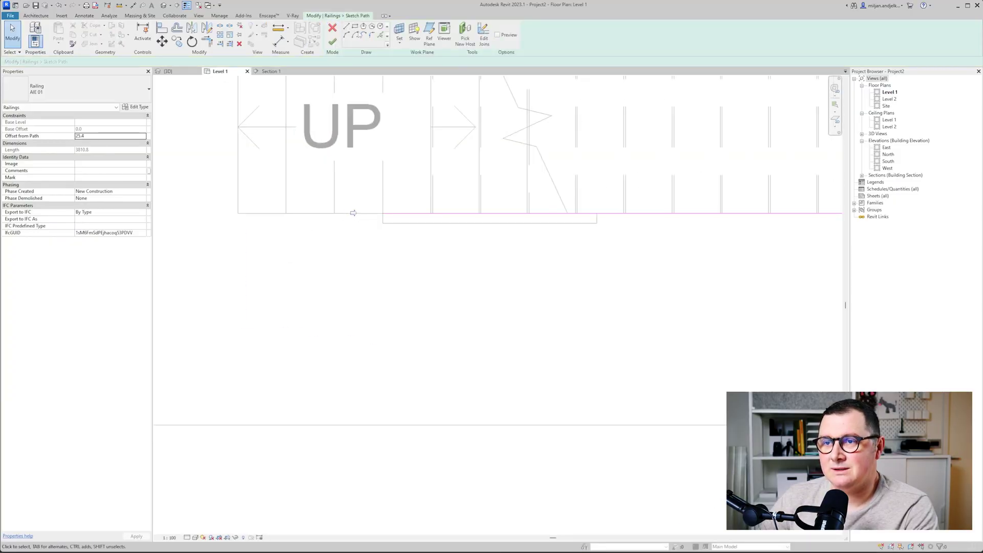
left_click(346, 26)
left_click(383, 213)
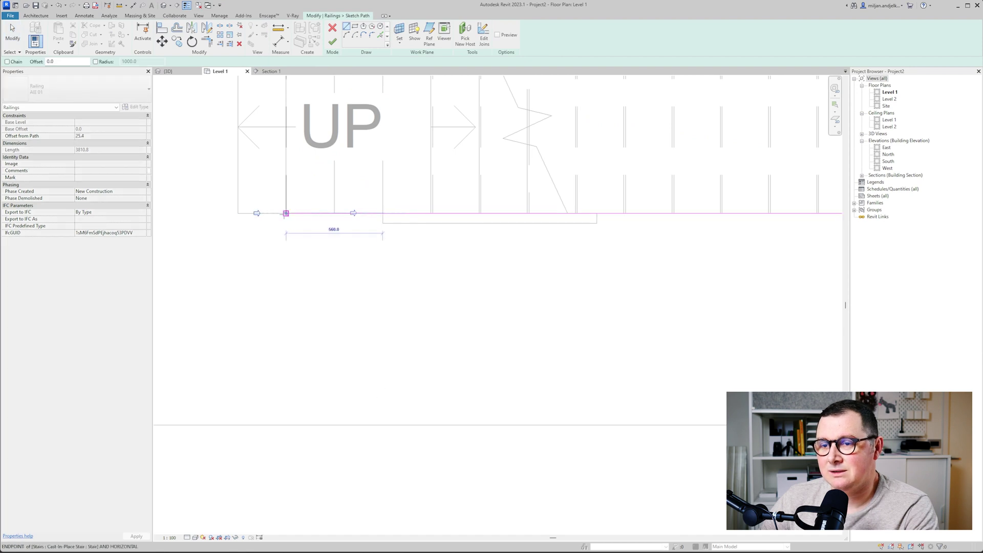
left_click(286, 214)
left_click(333, 41)
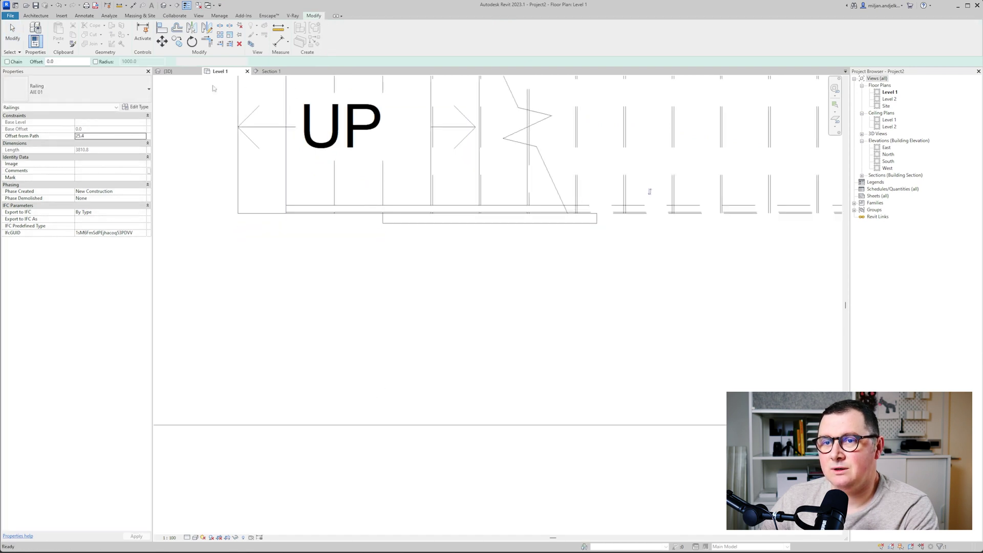
Inspect the handrail's extension beyond the wall end in the 3D view.
left_click(168, 71)
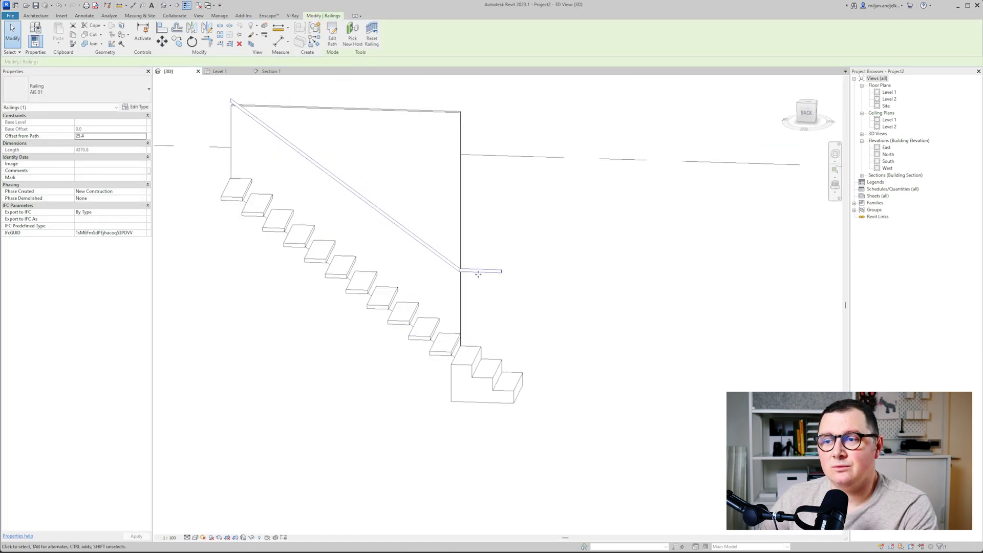
middle_click_drag(454, 284, 444, 287, "shift")
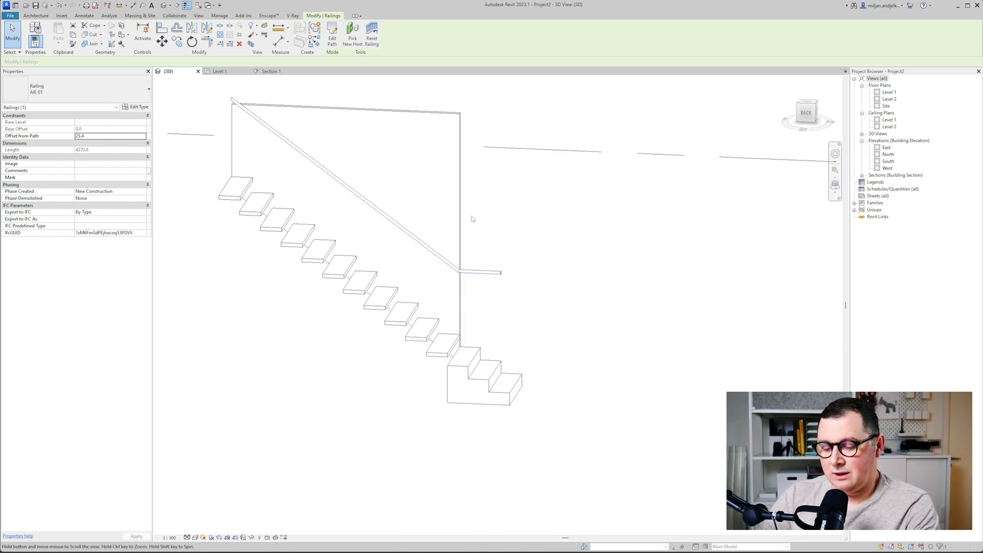
key("e")
key("p")
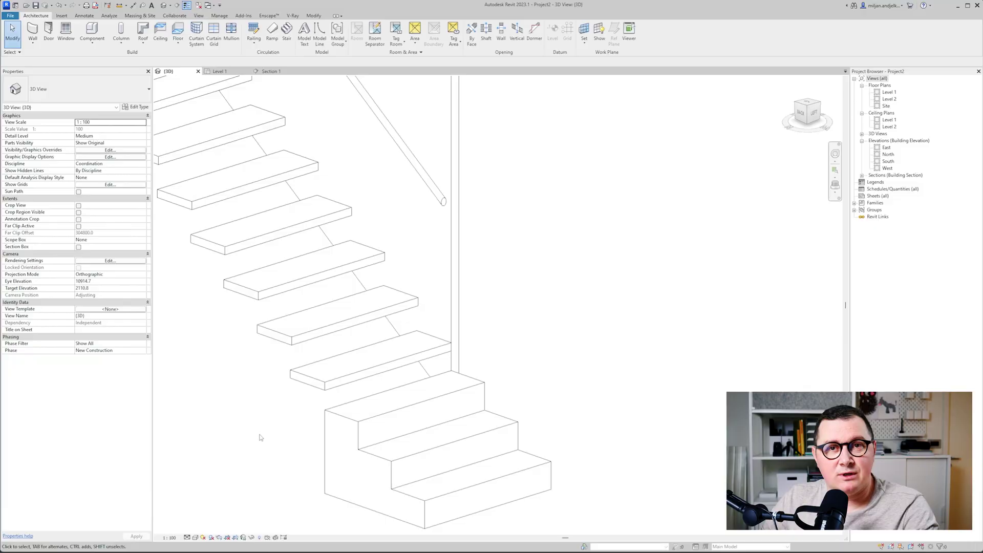
Duplicate the upper handrail's railing type and name the copy AIE 02.
left_click(407, 154)
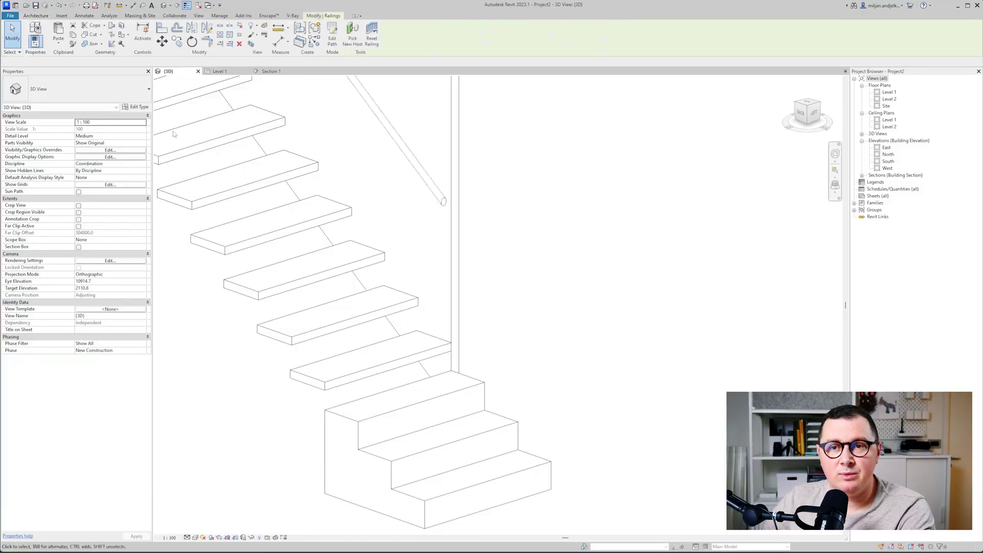
left_click(136, 107)
left_click(284, 50)
type("AIE")
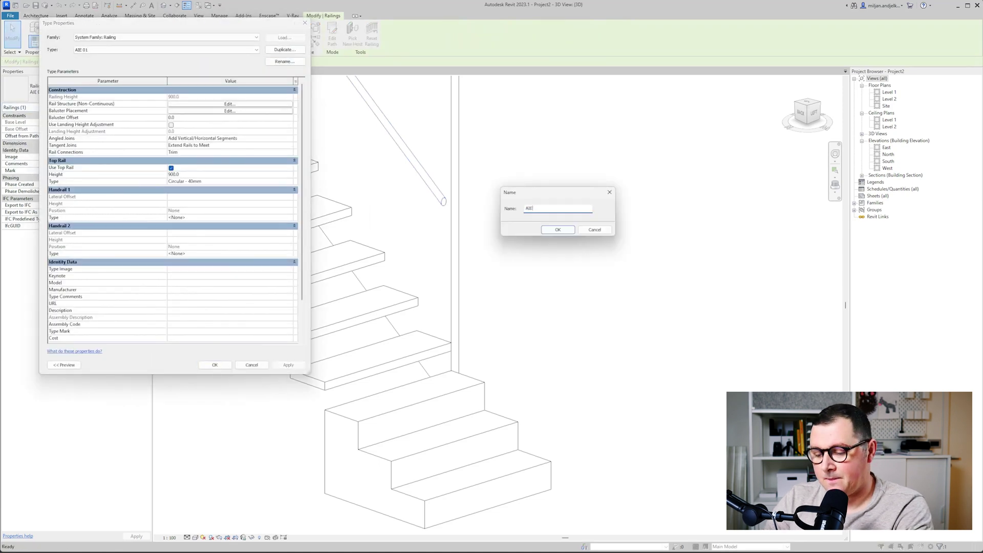
type(" 02")
key("Return")
Turn off the top rail in AIE 02 and set the Handrail 1 type to Pipe - Wall Mount.
left_click(171, 168)
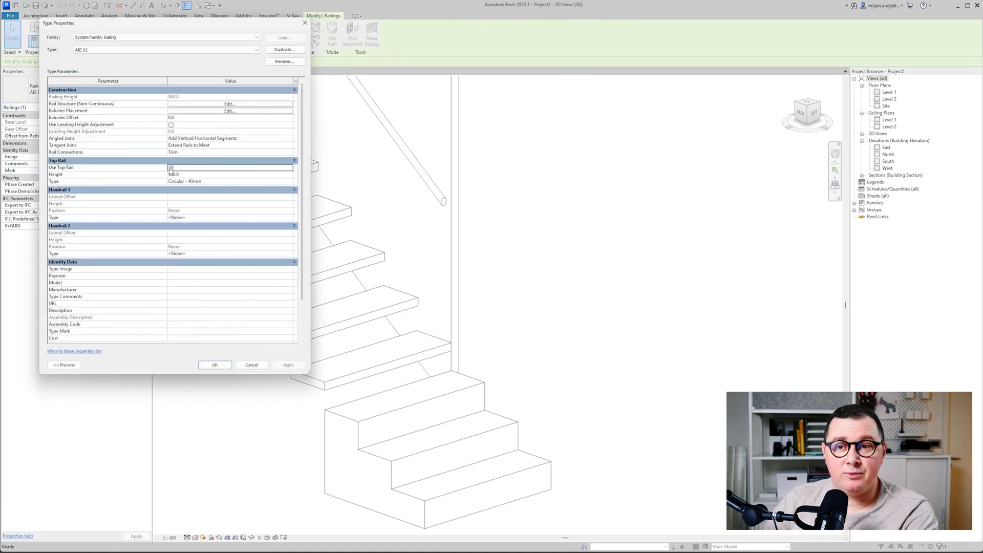
left_click(290, 218)
left_click(291, 218)
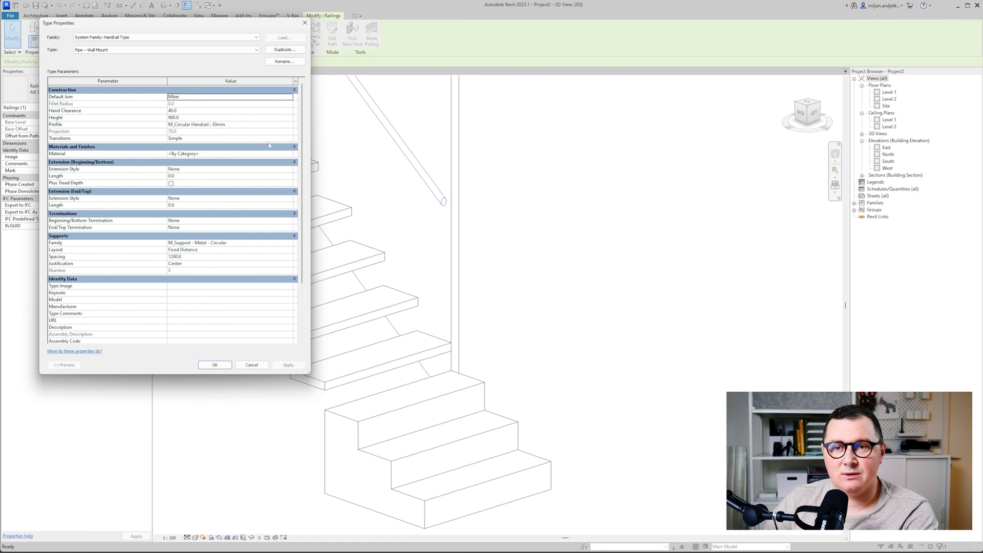
left_click(213, 366)
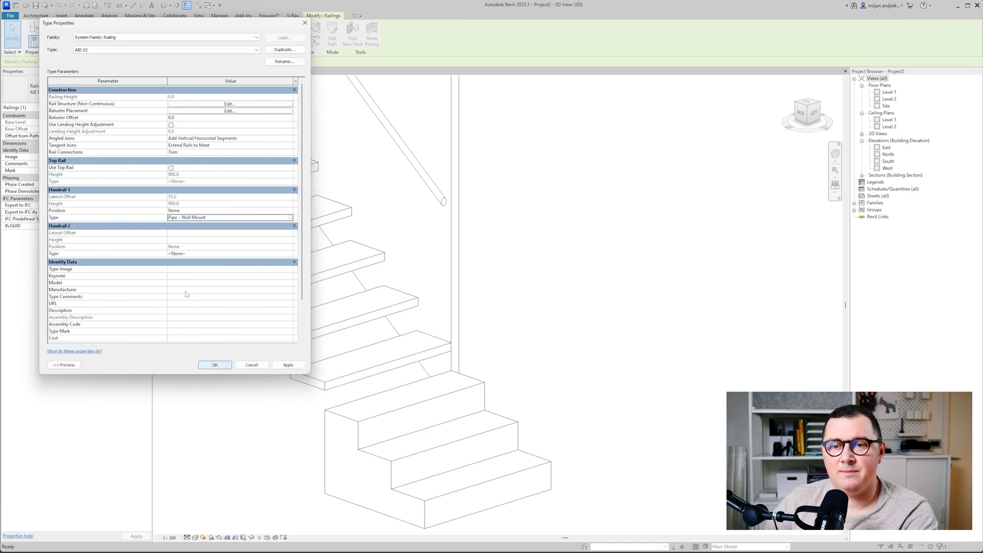
Try Right as the Handrail 1 position, apply it and check the support brackets in the 3D view.
left_click(288, 210)
left_click(174, 229)
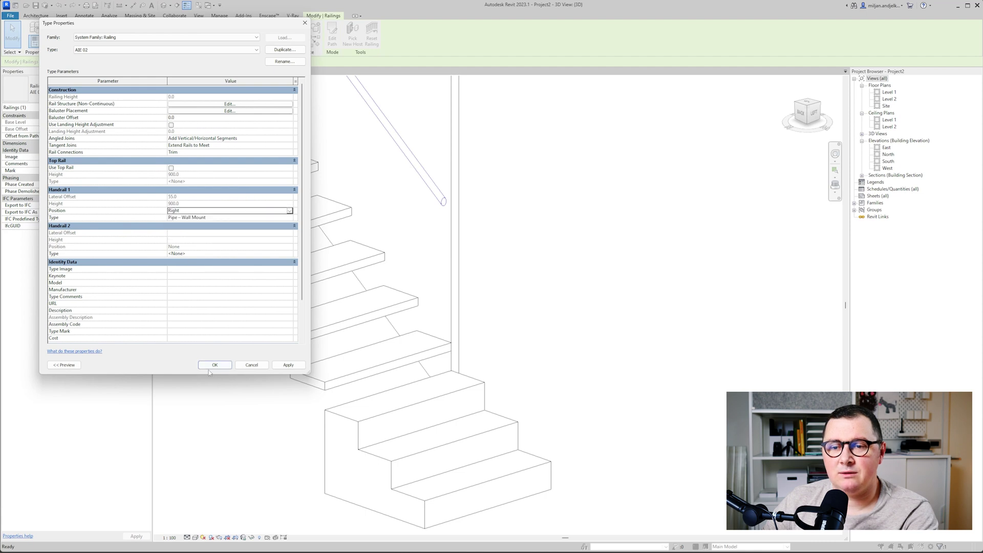
left_click(286, 367)
left_click(214, 367)
middle_click_drag(430, 281, 338, 274, "shift")
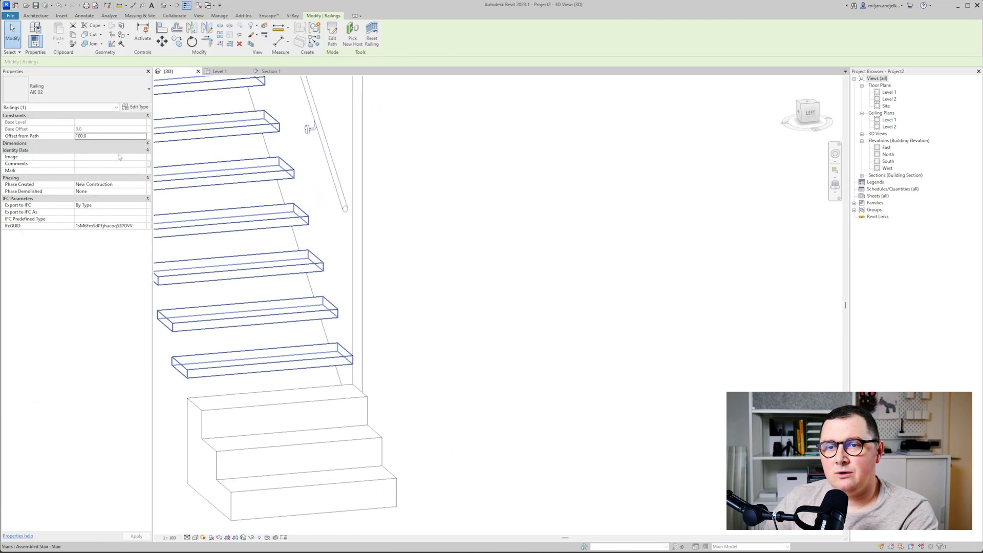
Set the Handrail 1 position of railing type AIE 02 to Left and apply the change.
left_click(137, 107)
left_click(281, 212)
left_click(281, 212)
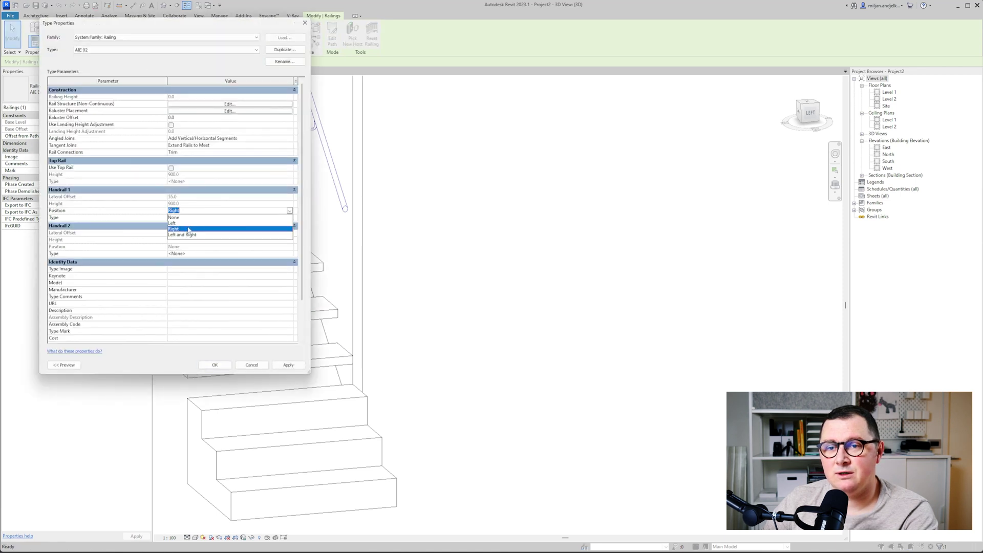
left_click(231, 224)
left_click(288, 365)
left_click(215, 365)
scroll(350, 305, "up", 5)
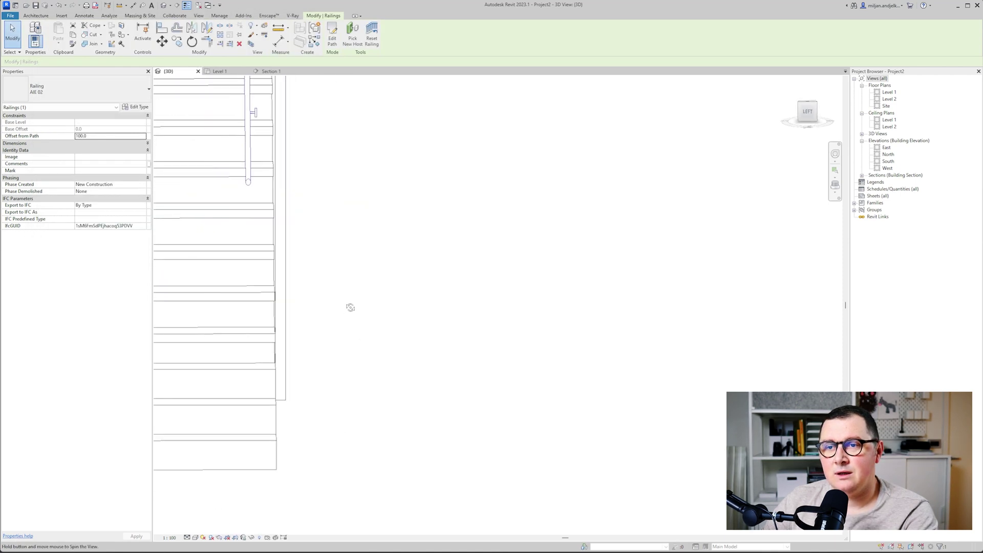
Set the upper railing's Offset from Path to 0 and inspect the handrail along the wall.
left_click(97, 137)
type("0")
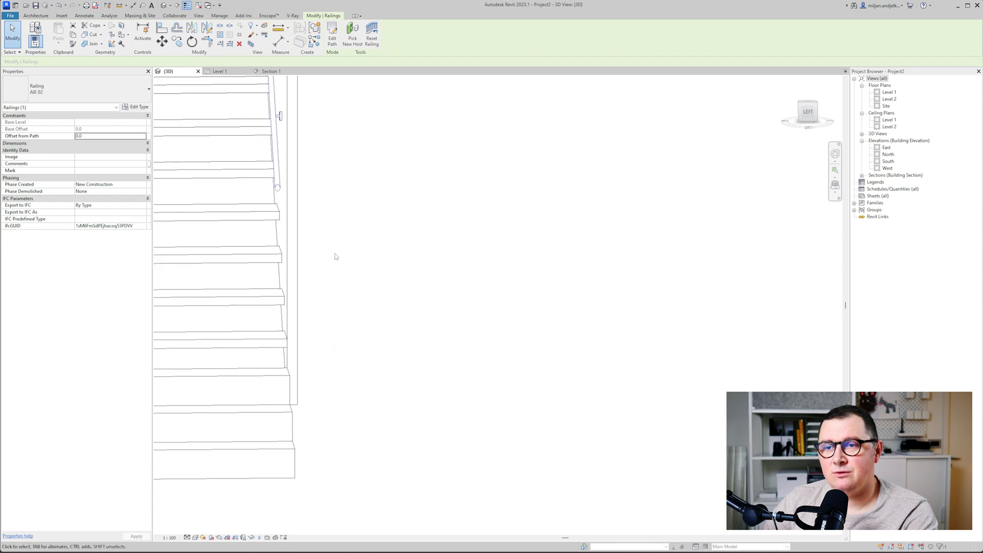
middle_click_drag(337, 257, 354, 328, "shift")
scroll(354, 327, "down", 4)
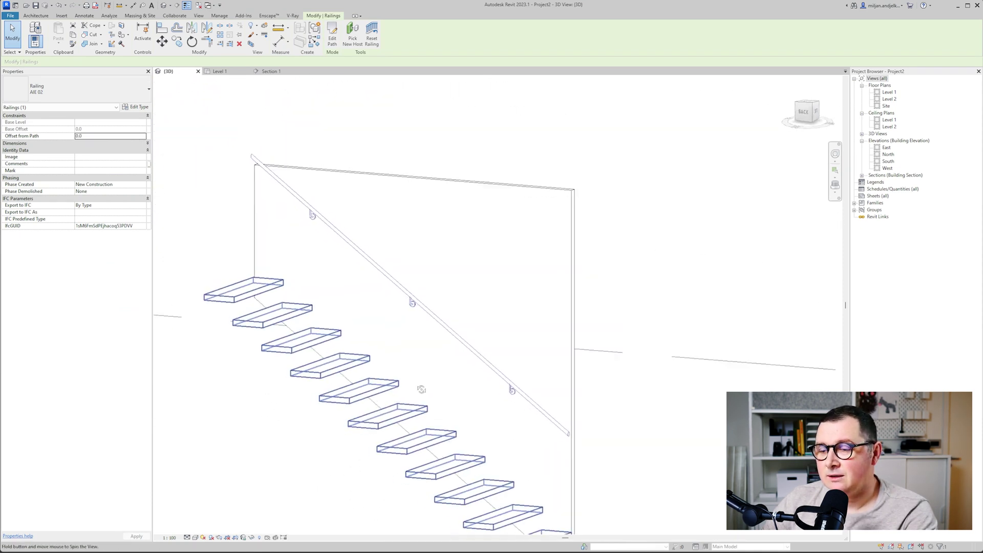
middle_click_drag(346, 289, 321, 216)
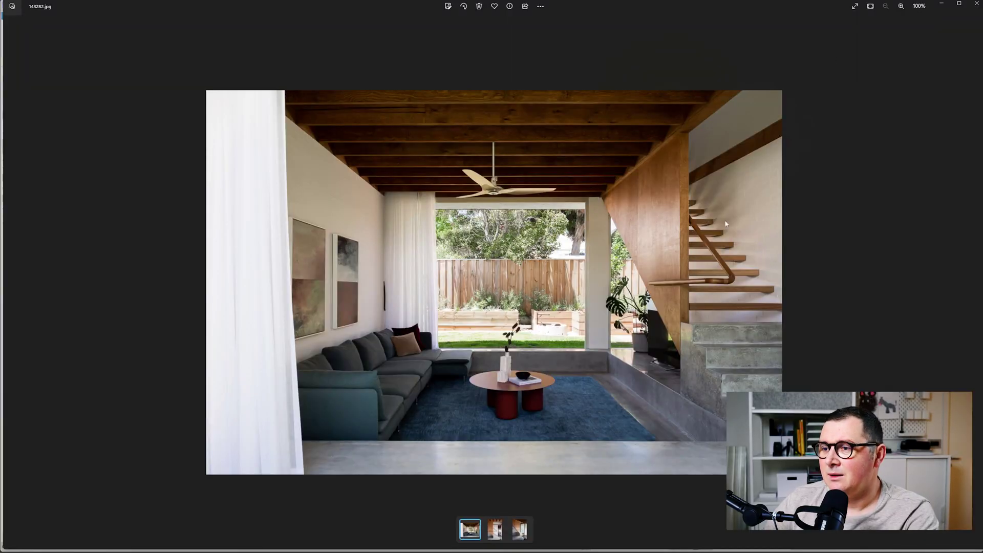
Check the handrail in the reference photos and place an AIE 02 railing on the treads of the concrete stair.
key("Right")
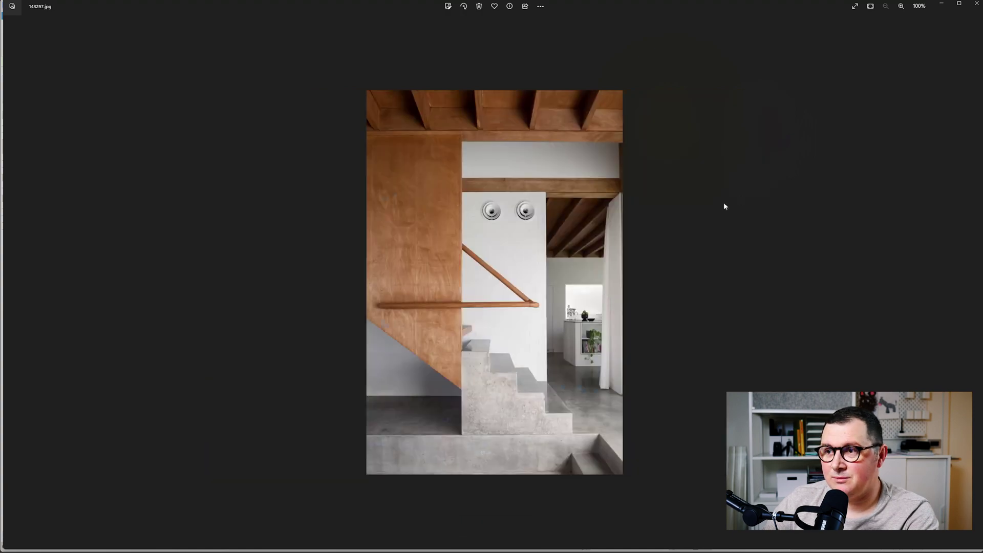
key("Left")
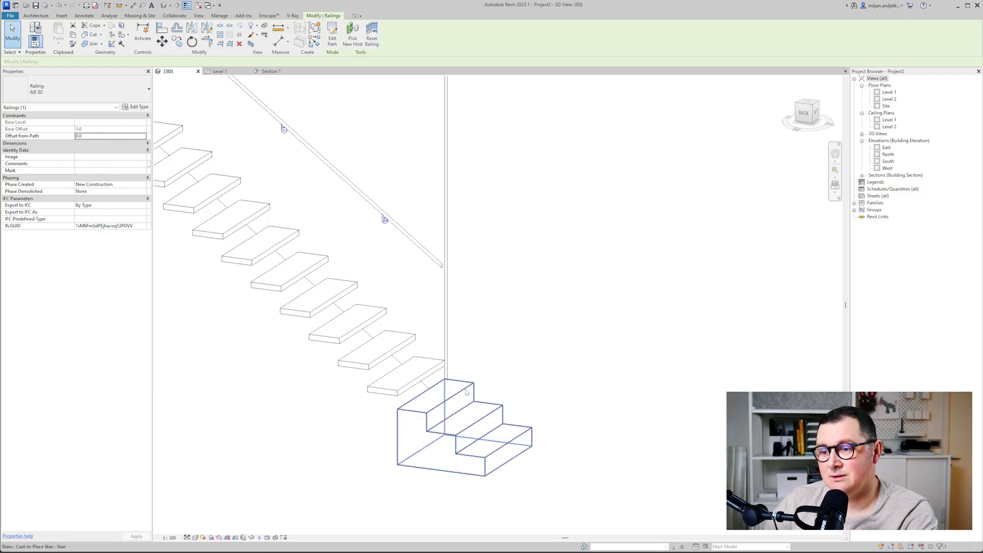
left_click(499, 361)
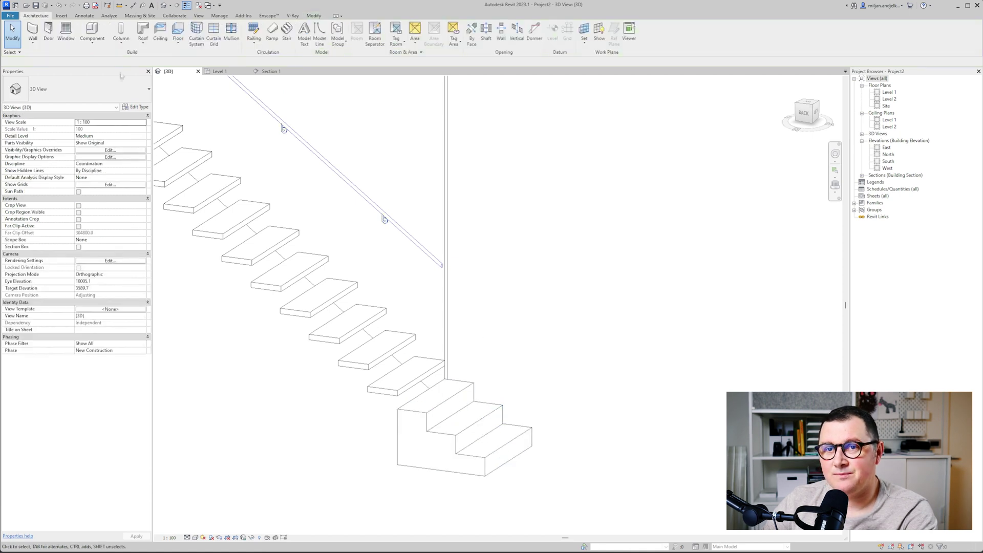
left_click(254, 44)
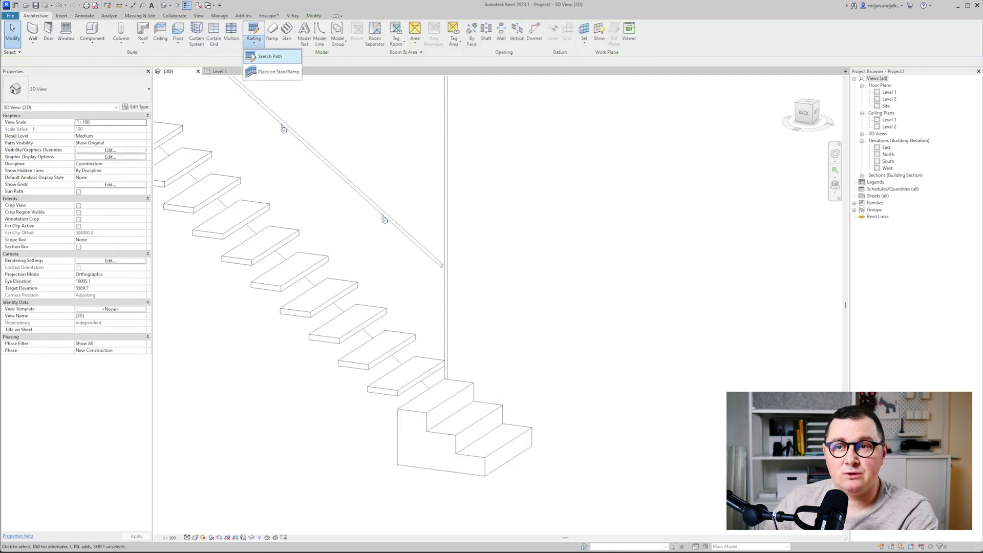
left_click(264, 71)
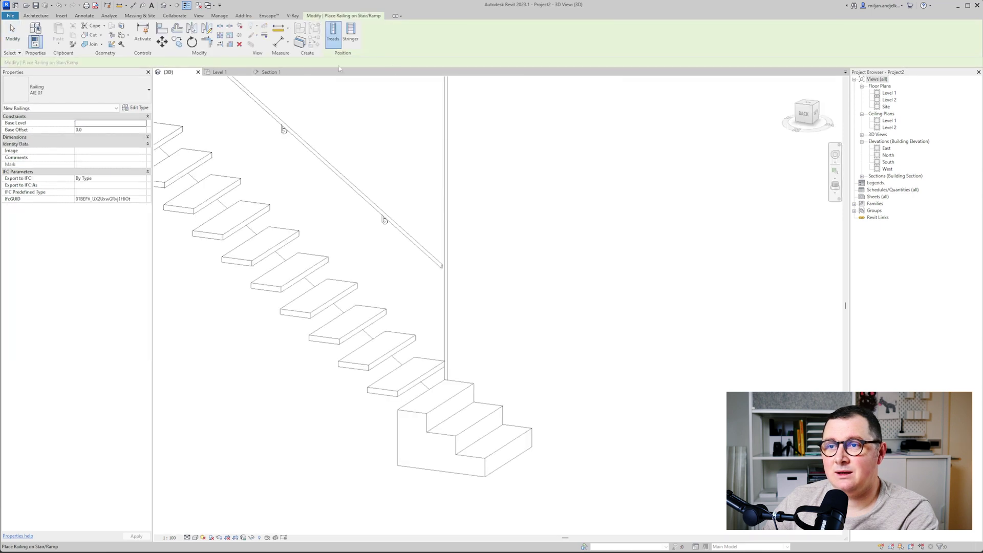
left_click(75, 91)
left_click(23, 164)
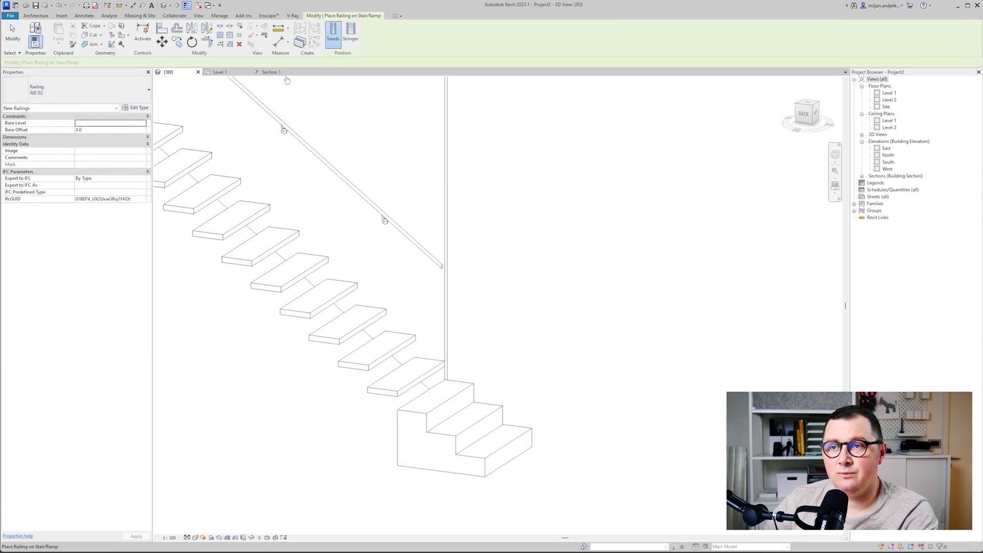
left_click(475, 398)
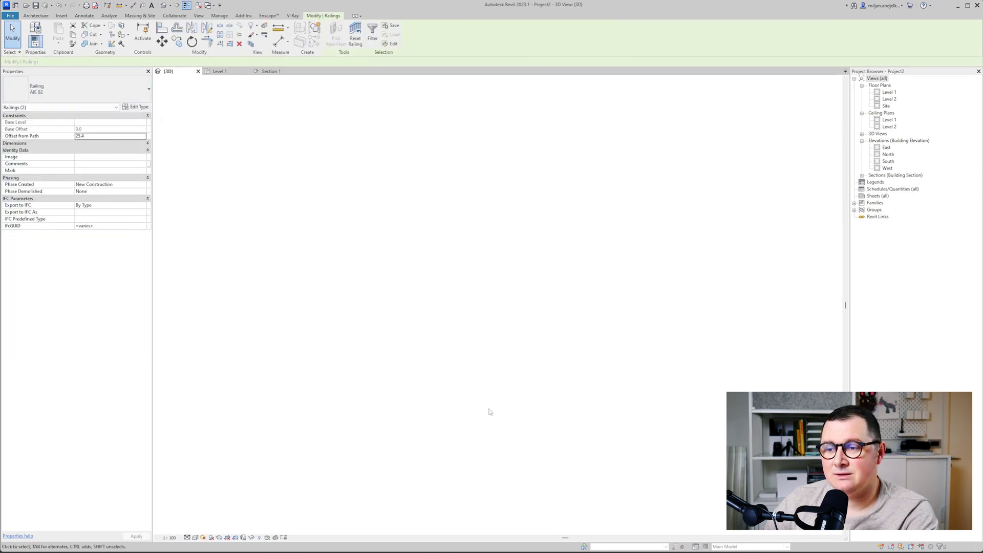
Delete the extra railing on the concrete stair's side away from the wall and inspect the remaining wall-side handrail.
left_click(473, 348)
key("Delete")
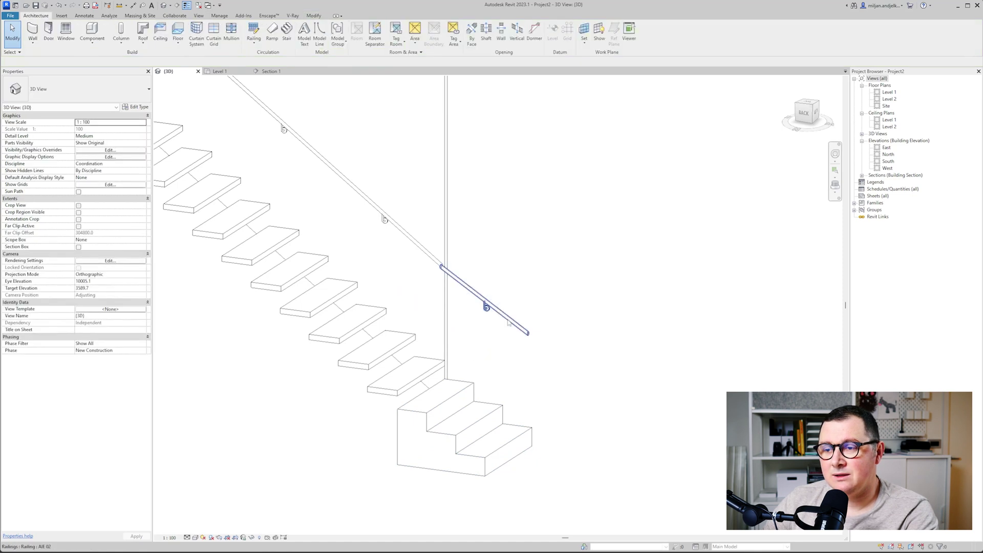
left_click(508, 321)
middle_click_drag(472, 350, 503, 336, "shift")
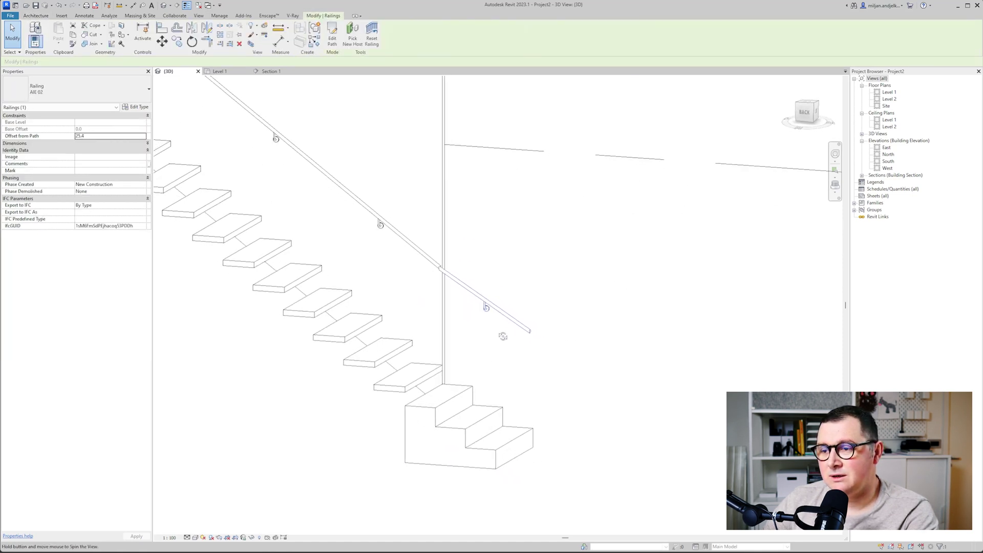
scroll(484, 315, "up", 2)
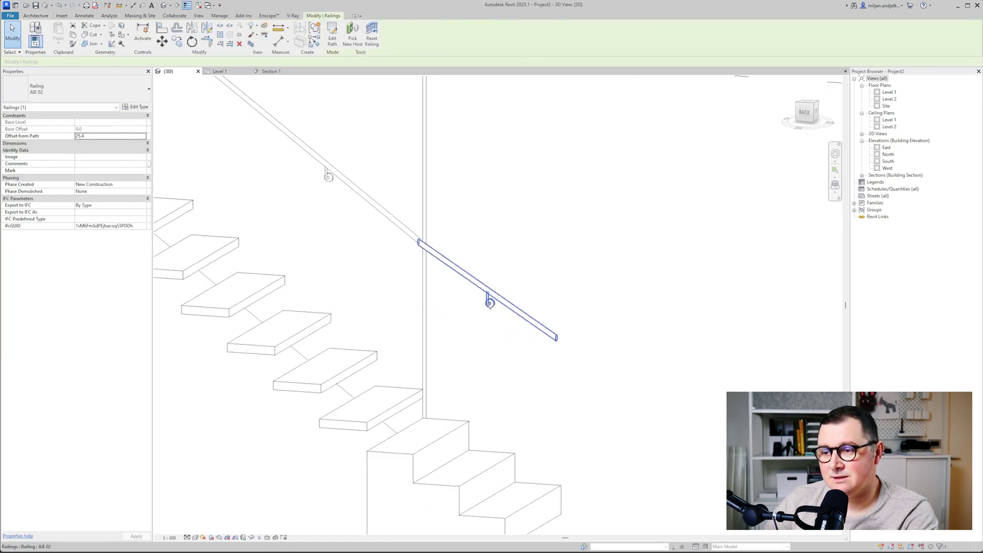
mouse_move(484, 314)
middle_mouse_down()
mouse_move(294, 307)
mouse_move(478, 323)
middle_mouse_up()
left_click(479, 323)
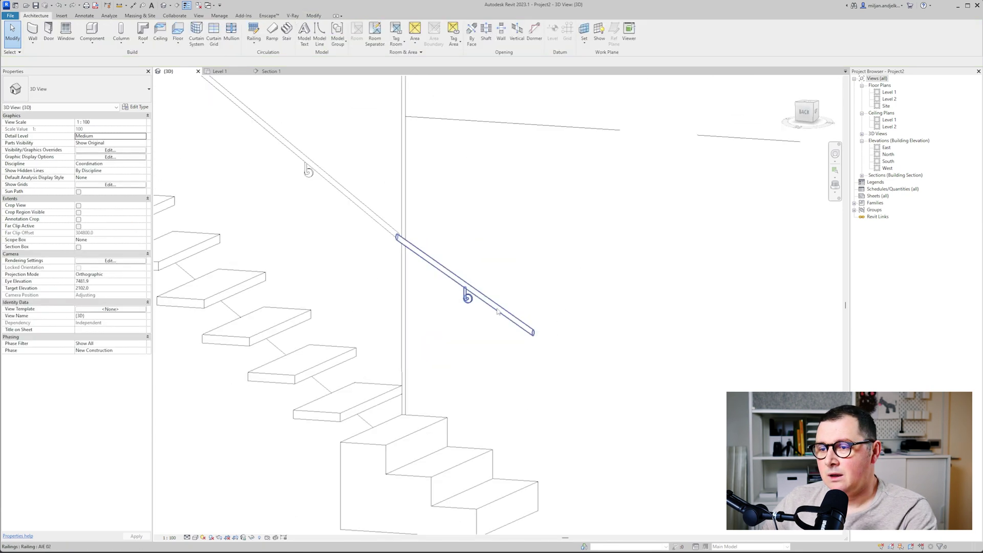
Remove the support brackets by setting the Supports family of the Pipe - Wall Mount handrail type to None.
left_click(468, 297)
left_click(138, 107)
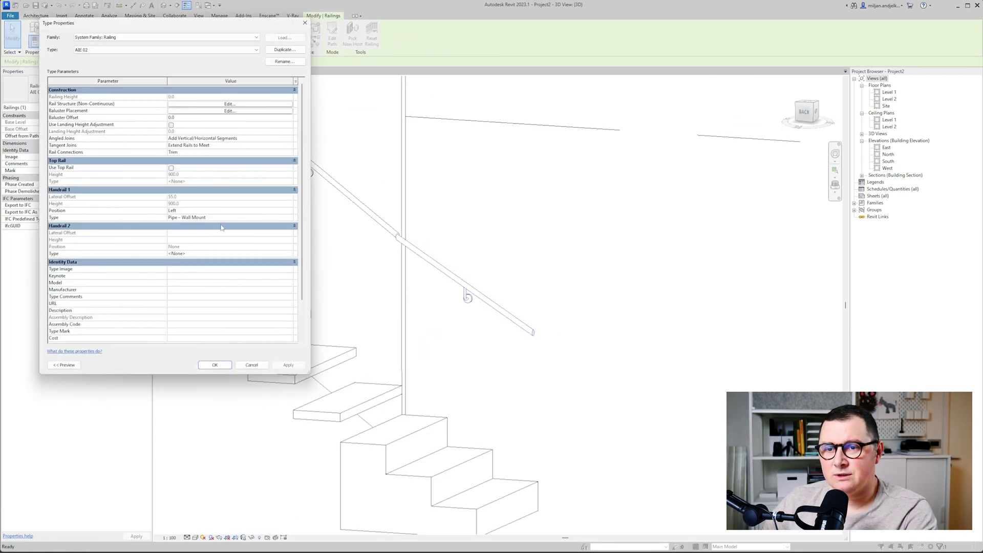
left_click(286, 219)
left_click(297, 218)
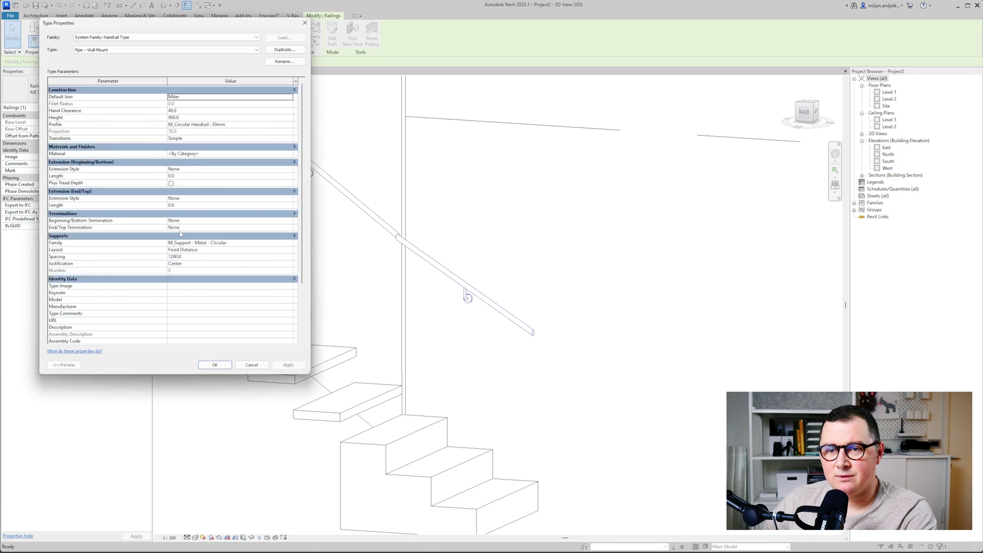
key("Escape")
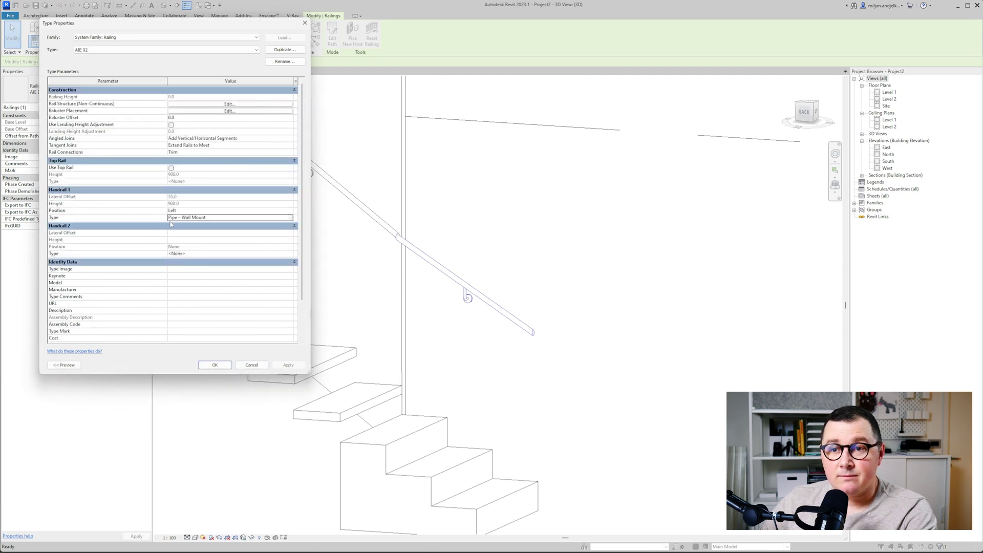
left_click(290, 218)
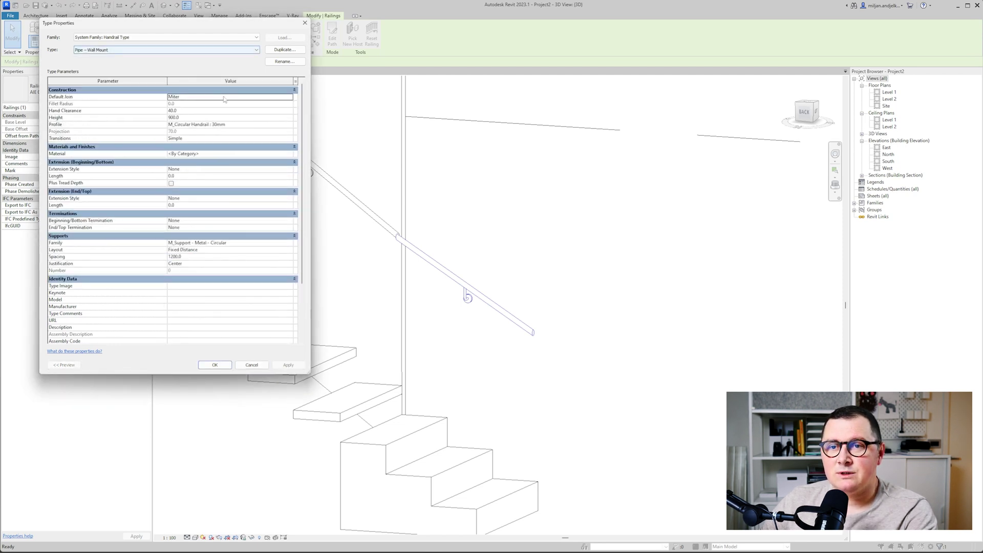
left_click(290, 243)
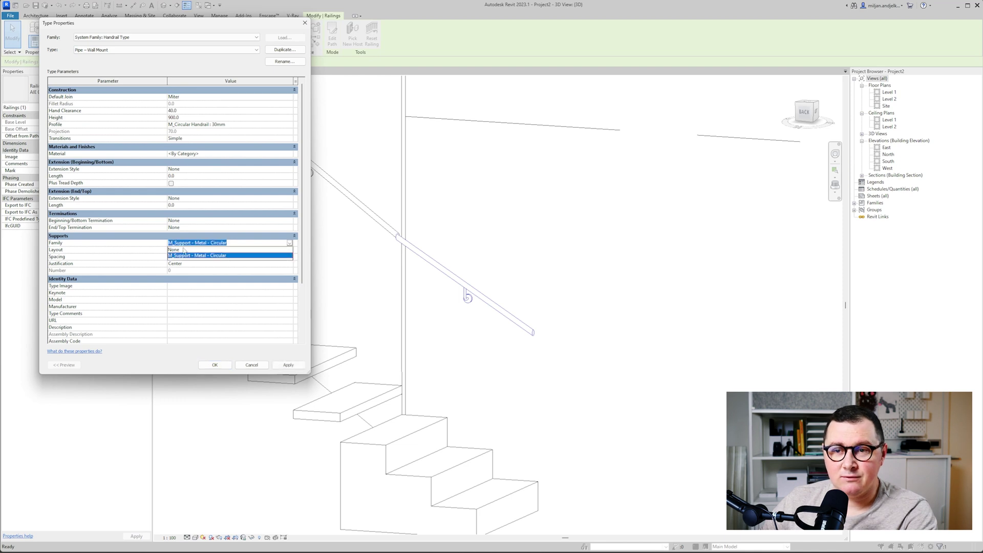
left_click(200, 250)
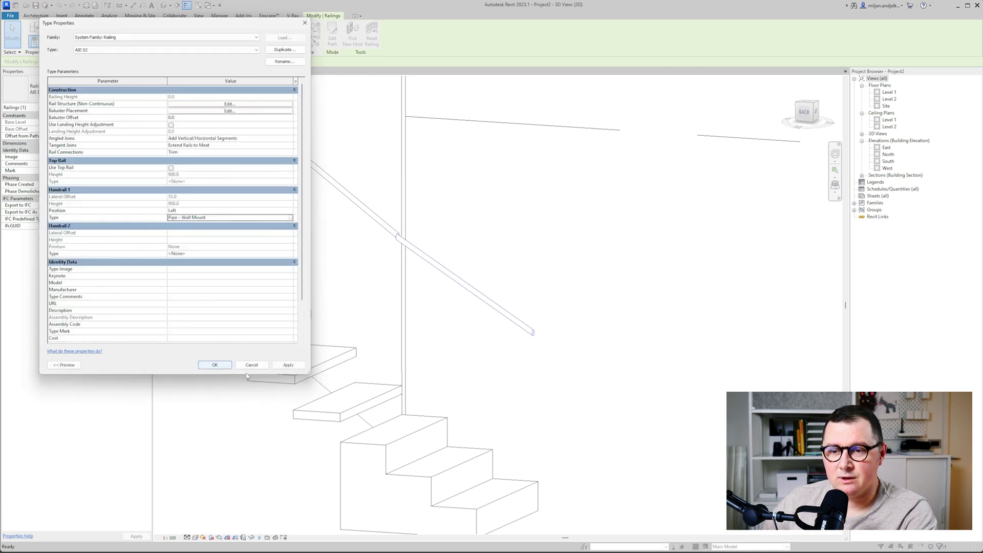
left_click(215, 366)
Set the concrete stair railing's Offset from Path to 0 and check its alignment with the upper handrail.
middle_click_drag(447, 340, 378, 363, "shift")
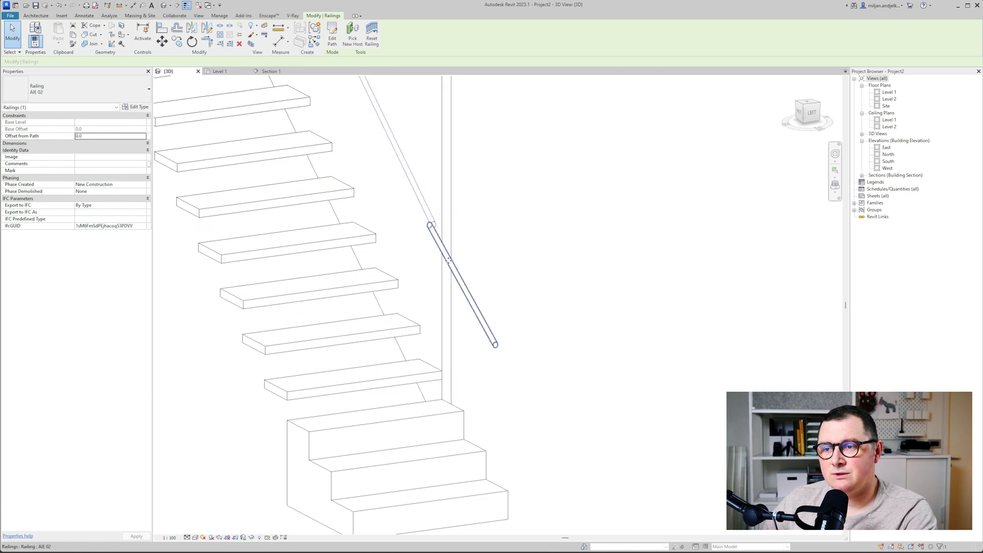
left_click(447, 259)
left_click(96, 143)
double_click(92, 137)
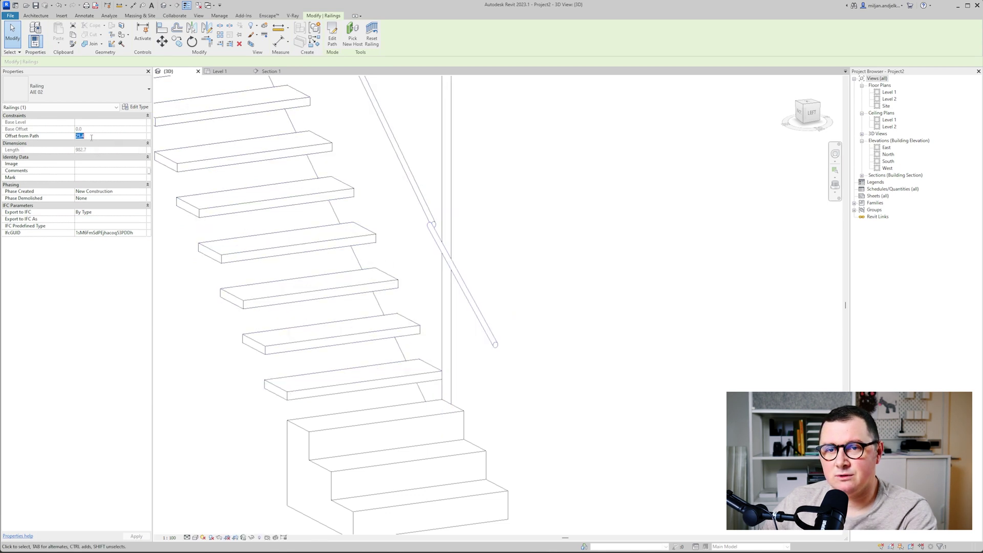
type("0")
middle_click_drag(485, 309, 579, 292, "shift")
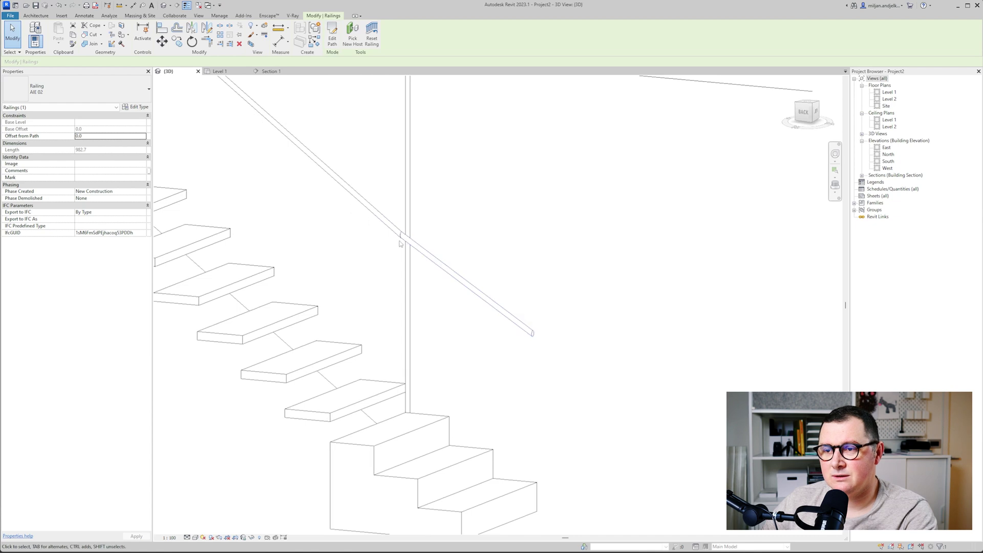
middle_click_drag(402, 239, 278, 194, "shift")
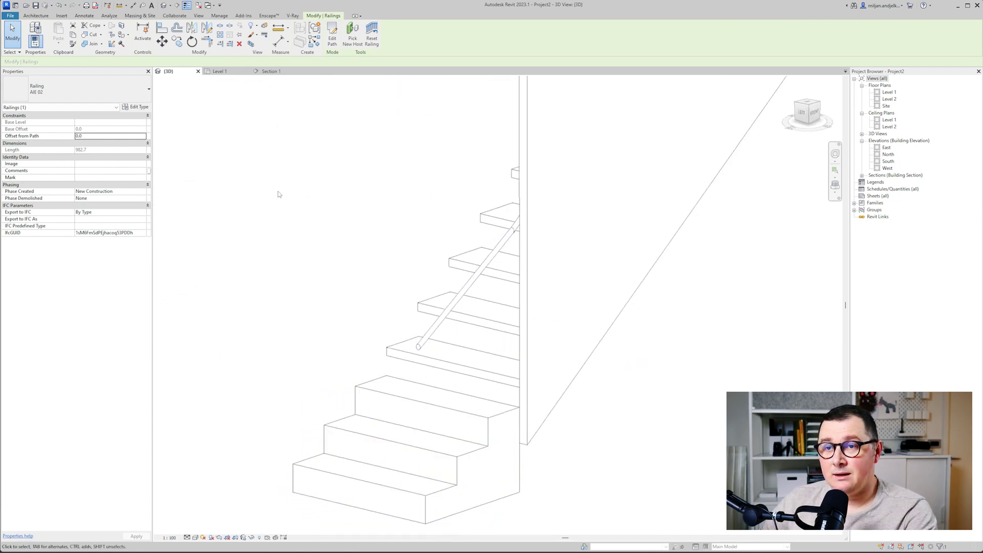
Edit the concrete stair railing's path in the Level 1 plan, shortening its lower end by one tread.
left_click(219, 71)
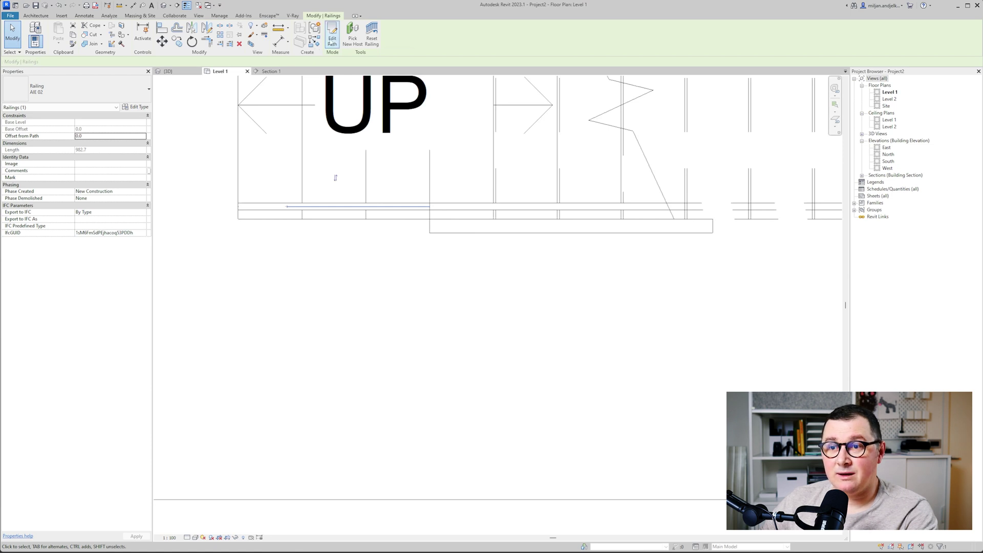
left_click(332, 36)
scroll(271, 224, "up", 2)
left_click(244, 217)
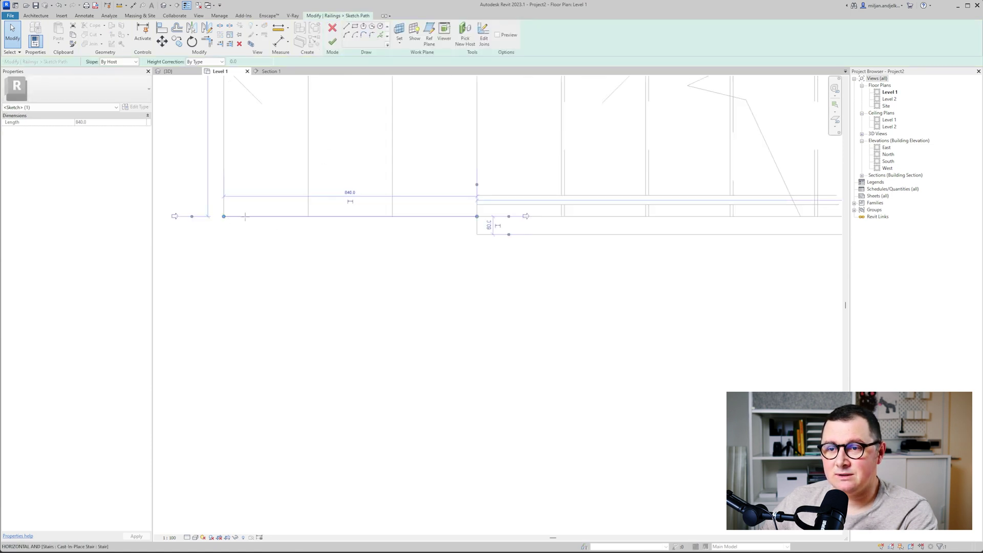
mouse_move(246, 217)
left_mouse_down()
mouse_move(309, 216)
mouse_move(302, 249)
left_mouse_up()
left_click(306, 236)
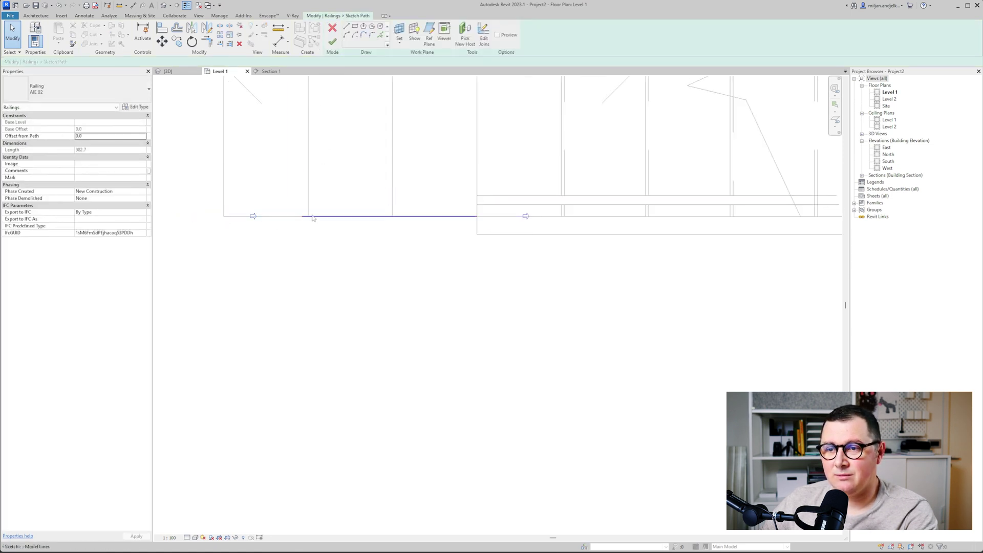
left_click(314, 219)
scroll(305, 221, "up", 2)
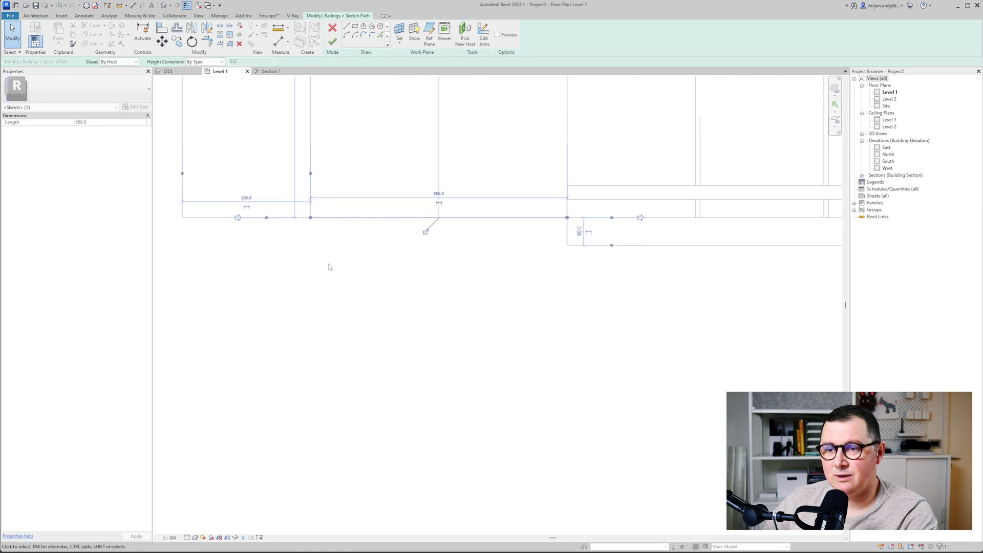
key("Escape")
scroll(329, 267, "down", 1)
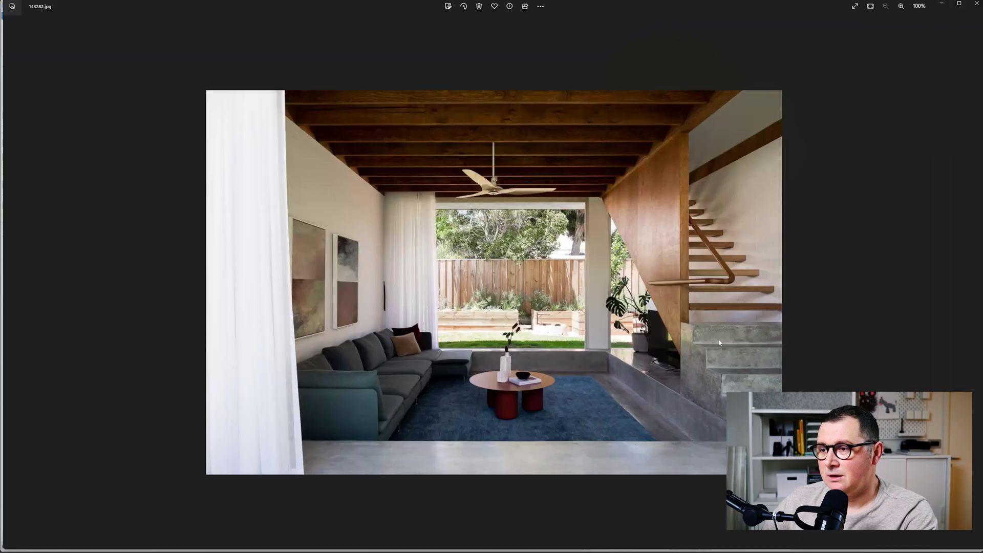
Check the handrail's return in the reference photos and extend the path with a 100 mm perpendicular segment and a 1000 mm segment along the wall.
key("Right")
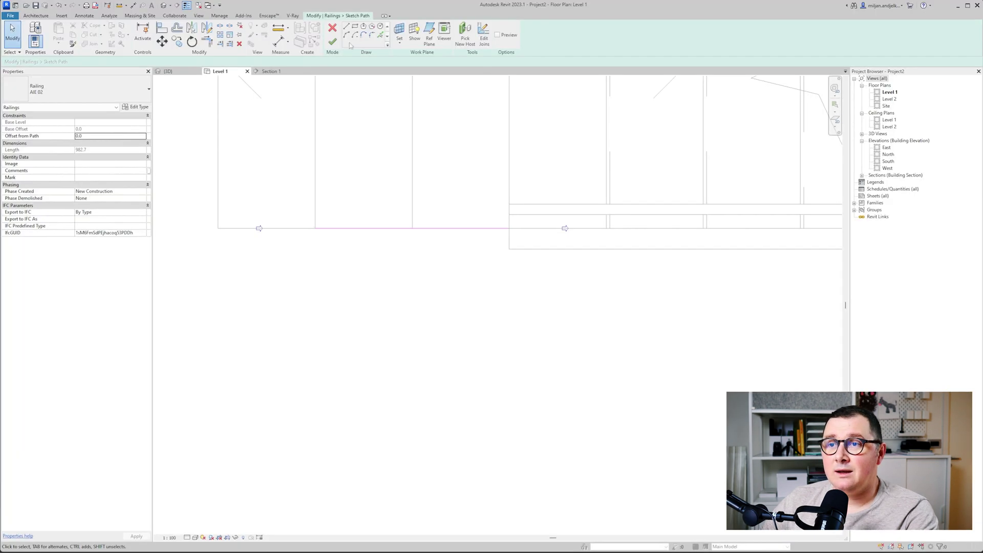
key("l")
key("i")
left_click(314, 228)
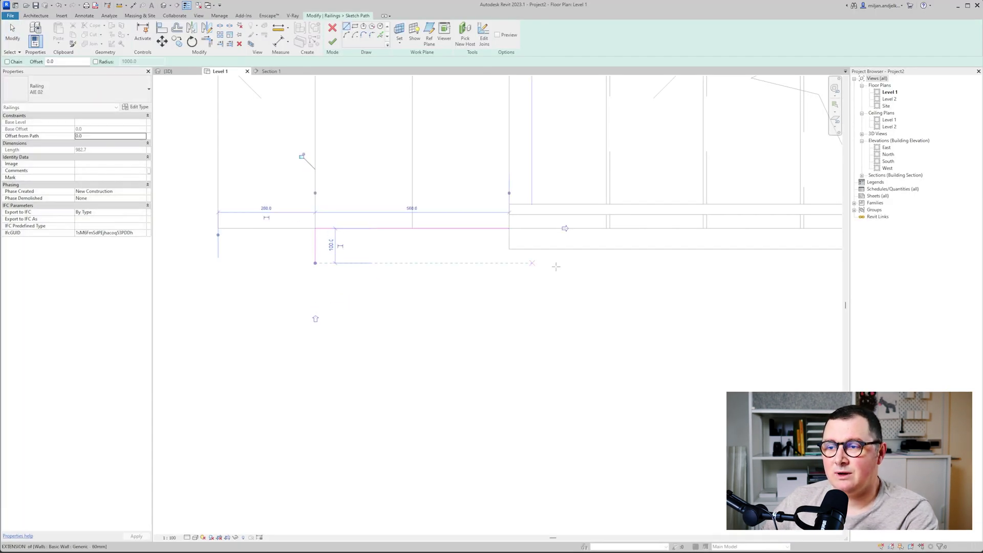
left_click(315, 263)
type("1000")
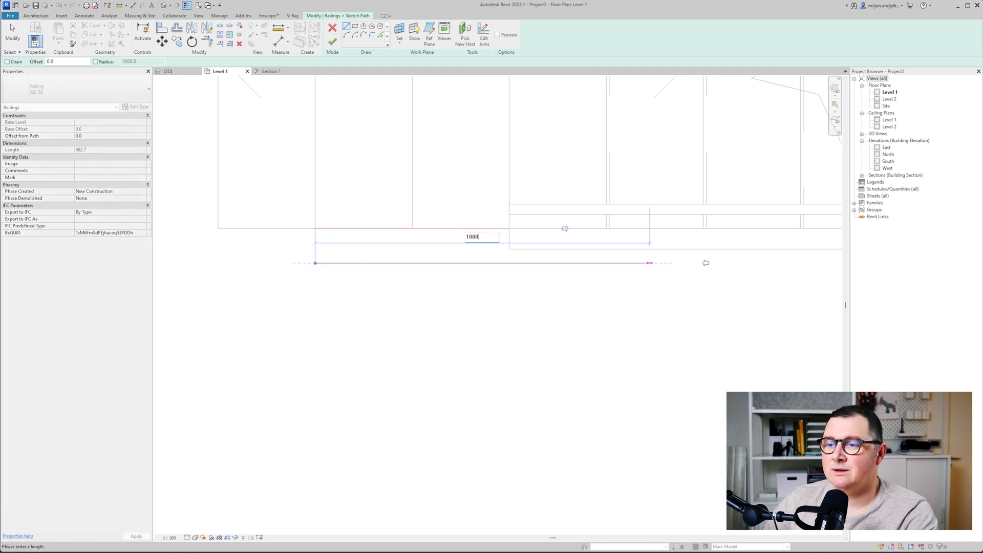
key("Return")
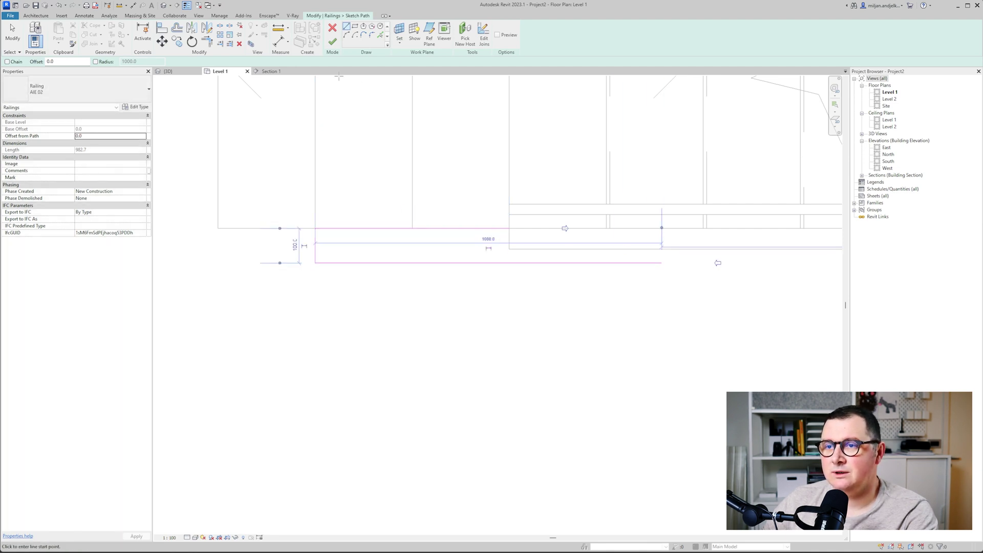
Finish the railing path in the 3D view and compare the handrail's return around the wall with the reference photos.
left_click(189, 70)
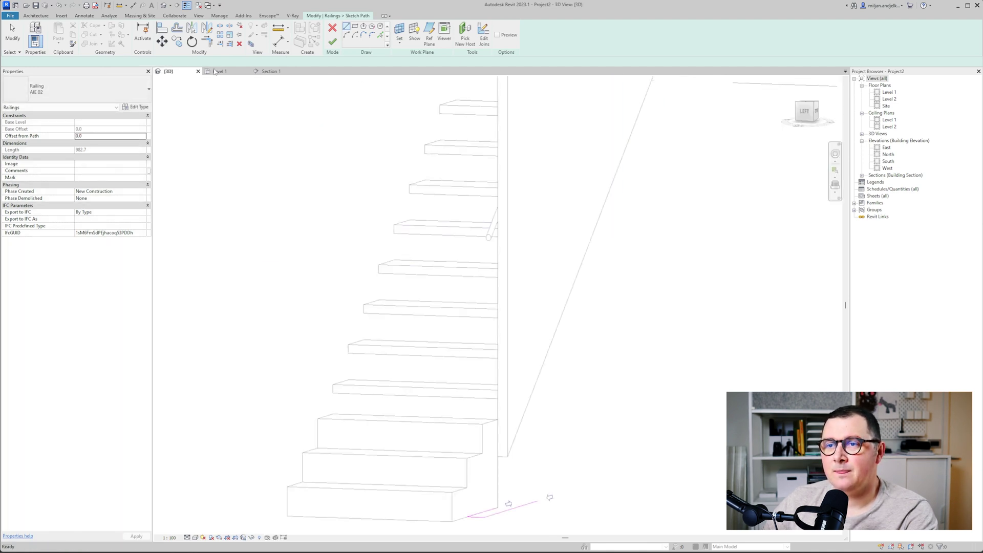
left_click(333, 42)
middle_click_drag(329, 281, 343, 256, "shift")
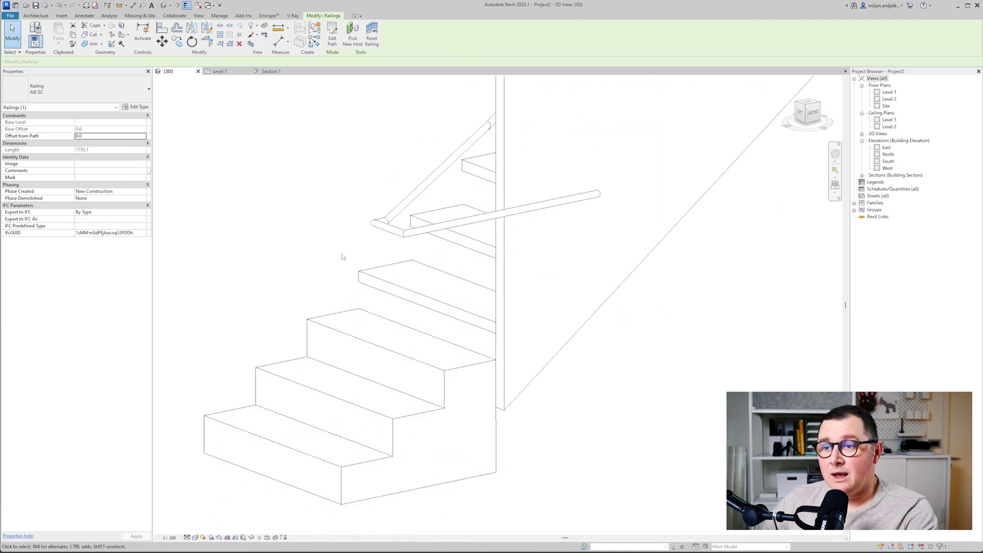
left_click(296, 220)
scroll(296, 220, "up", 1)
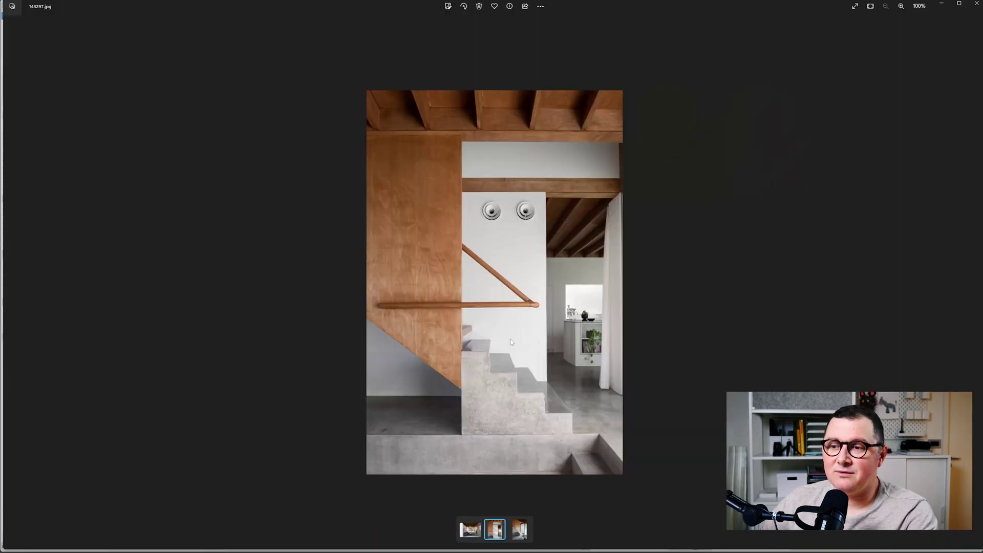
key("Left")
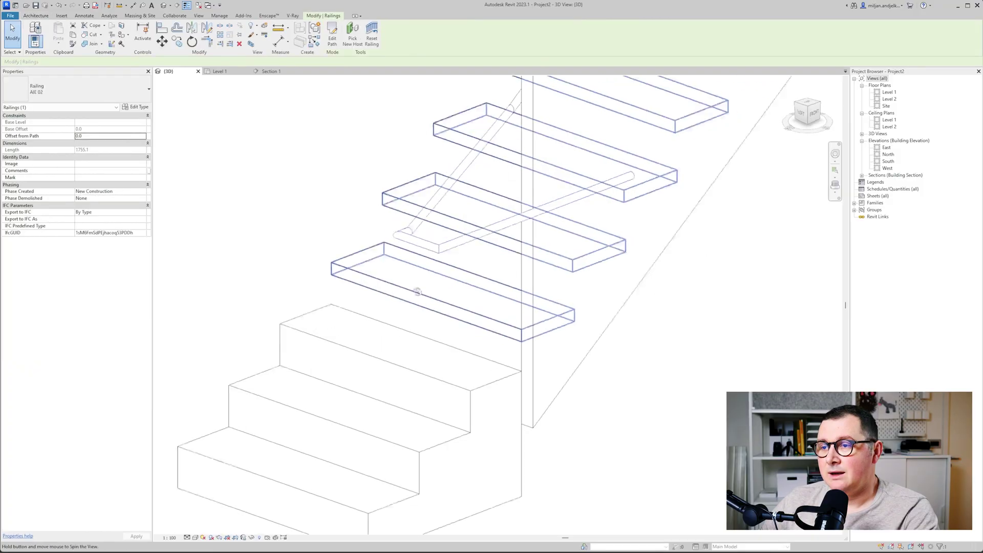
scroll(636, 279, "up", 3)
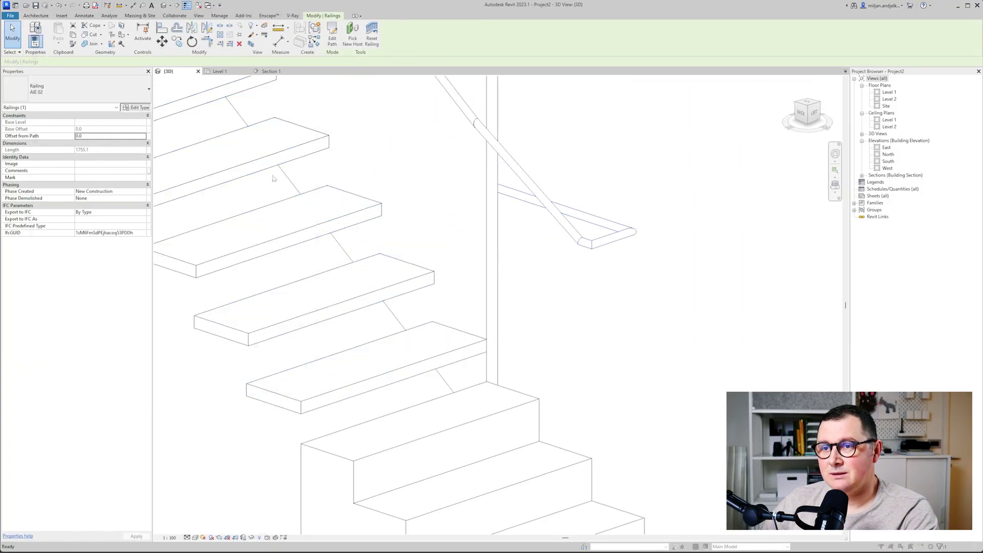
Open the AIE 02 railing's Pipe - Wall Mount handrail type and set its Default Join to Fillet.
left_click(146, 108)
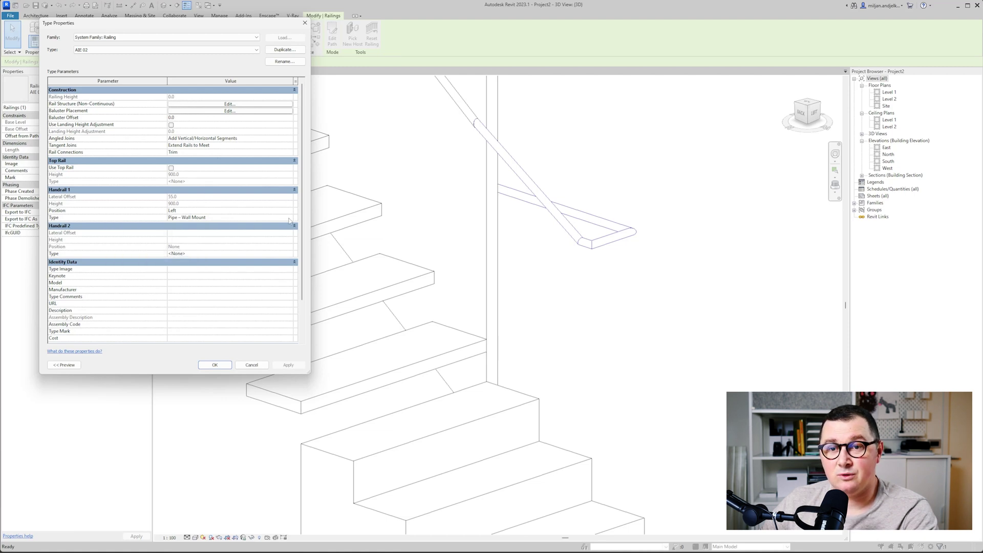
left_click(289, 217)
left_click(289, 218)
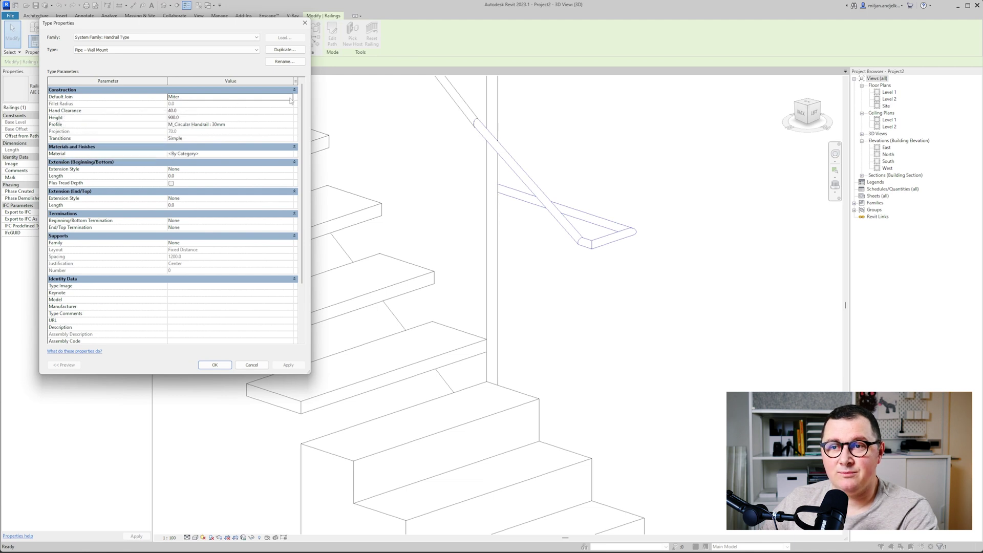
left_click(290, 98)
left_click(174, 110)
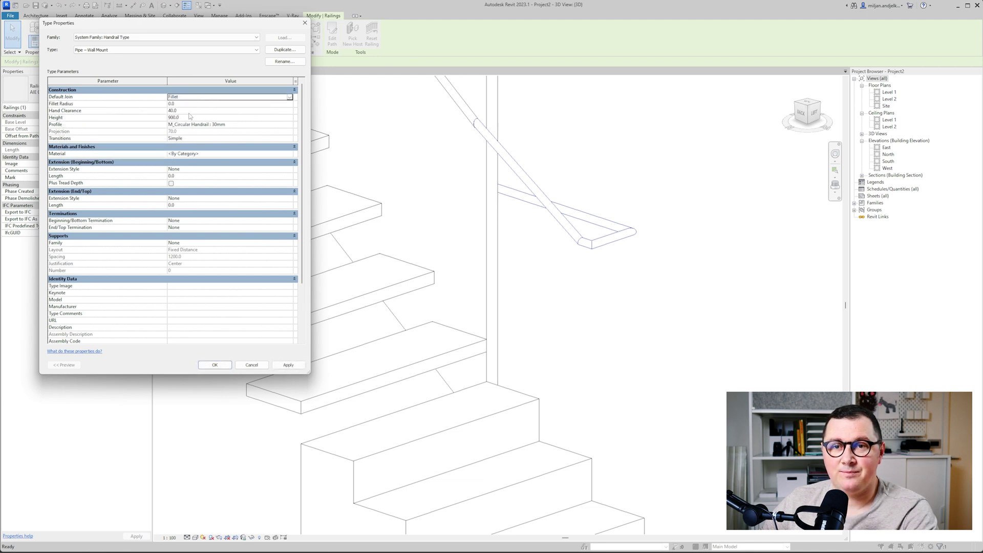
Set the handrail type's Fillet Radius to 40 mm and accept both the handrail and railing type settings.
left_click(186, 104)
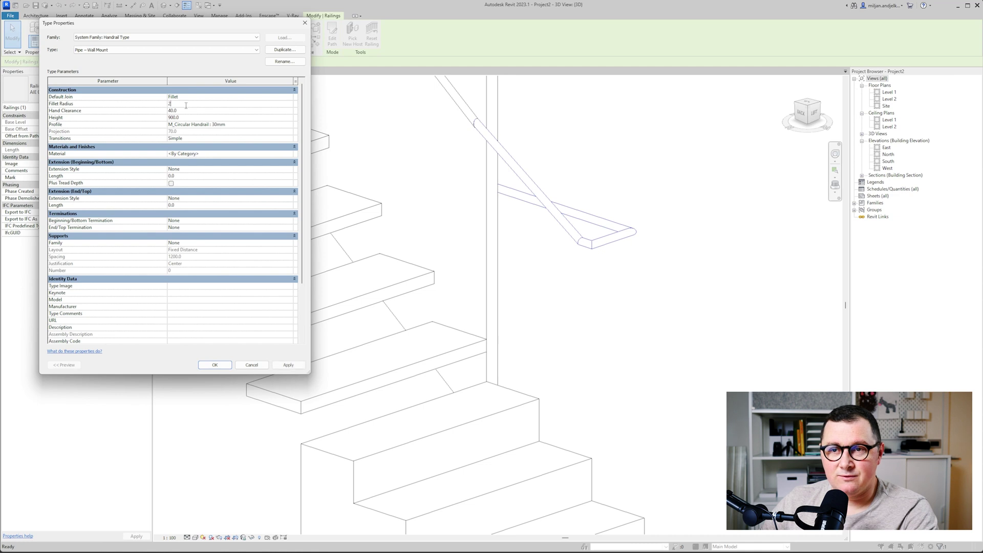
left_click(289, 365)
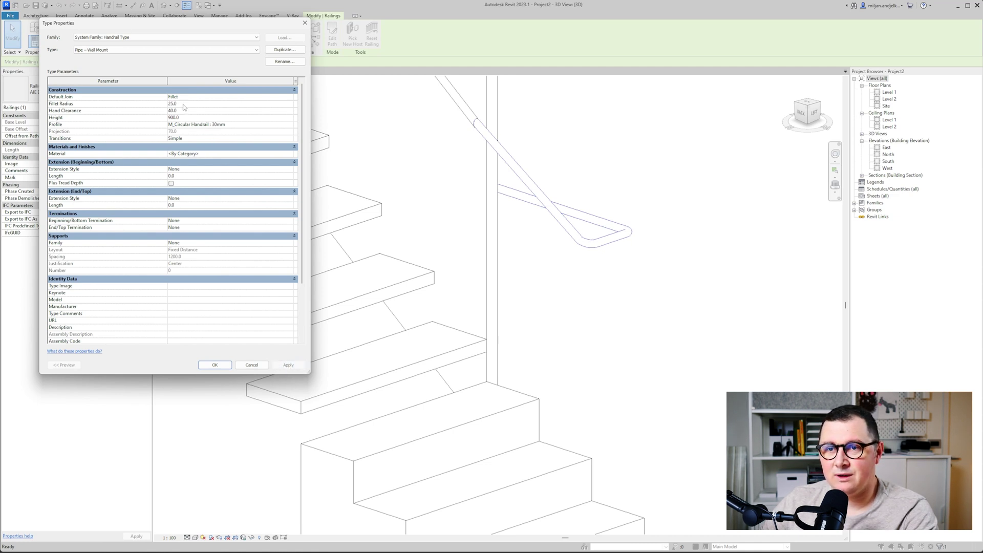
left_click(289, 365)
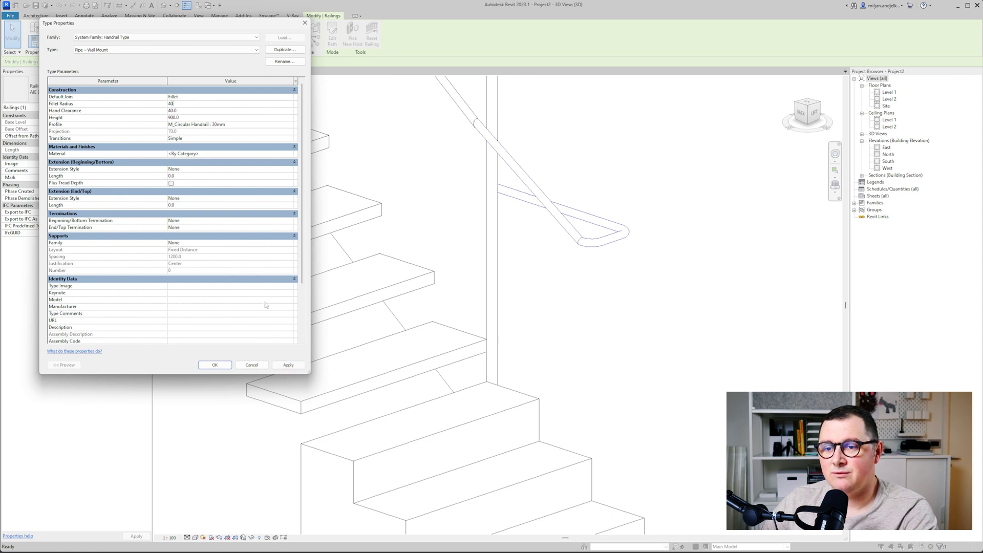
left_click(289, 365)
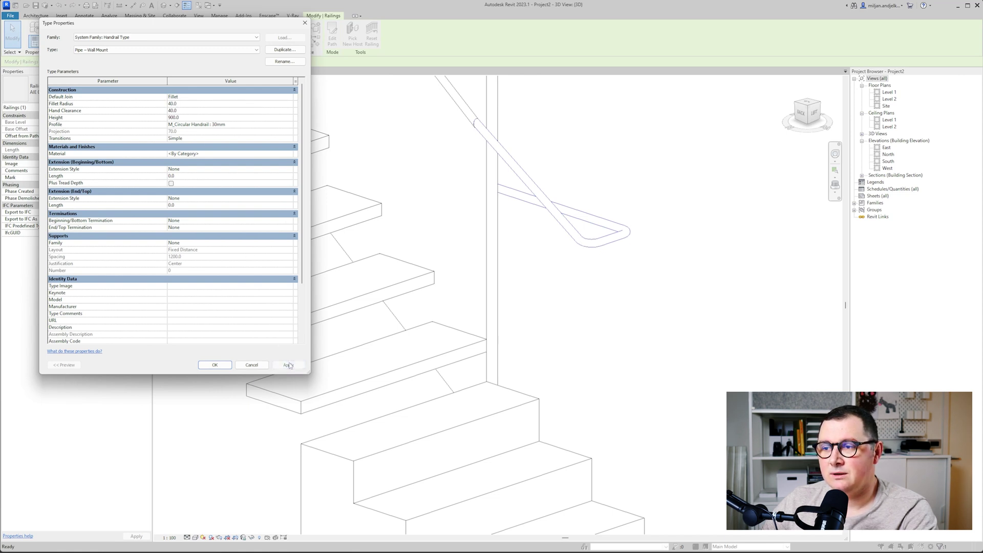
left_click(214, 365)
left_click(224, 365)
Lengthen the railing path's segment along the outside of the wall to about 1260 mm and finish the path in the 3D view.
middle_click_drag(581, 334, 597, 227, "shift")
left_click(219, 72)
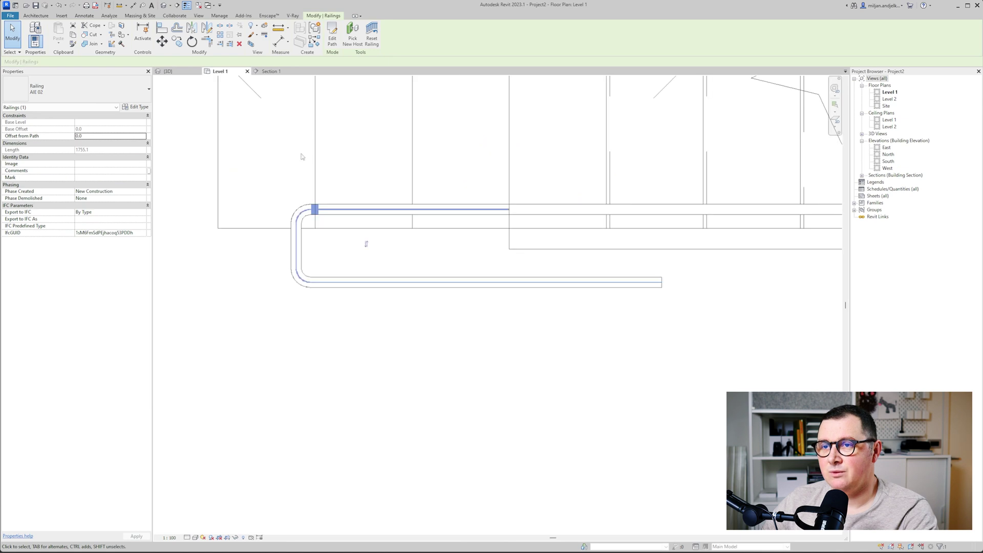
left_click(332, 35)
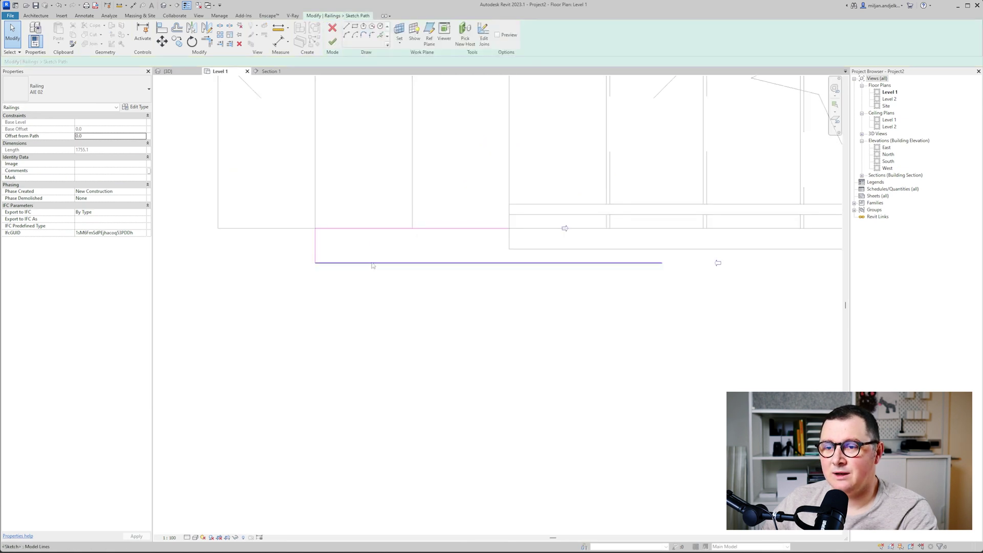
scroll(589, 266, "up", 3)
mouse_move(589, 266)
left_mouse_down()
mouse_move(671, 264)
mouse_move(656, 263)
left_mouse_up()
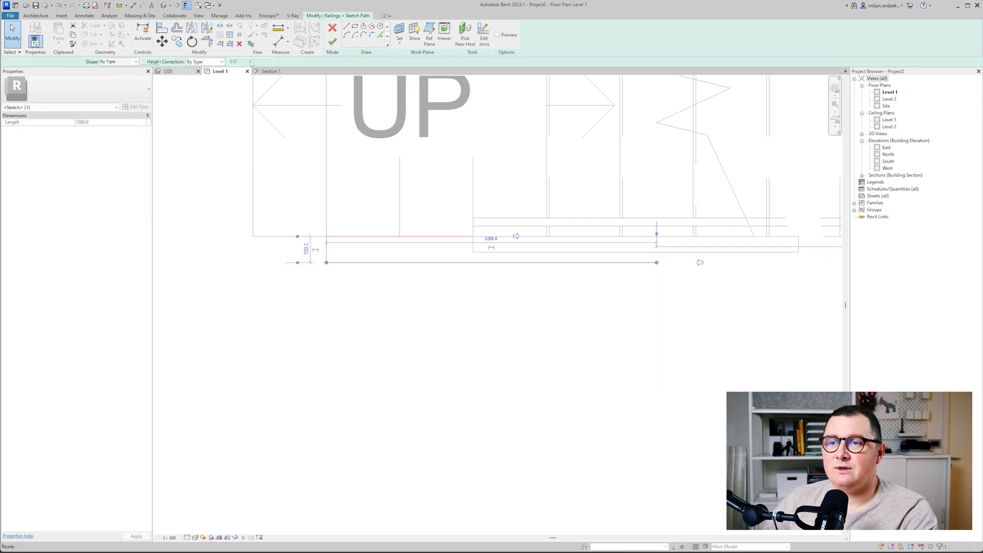
left_click(166, 72)
left_click(332, 42)
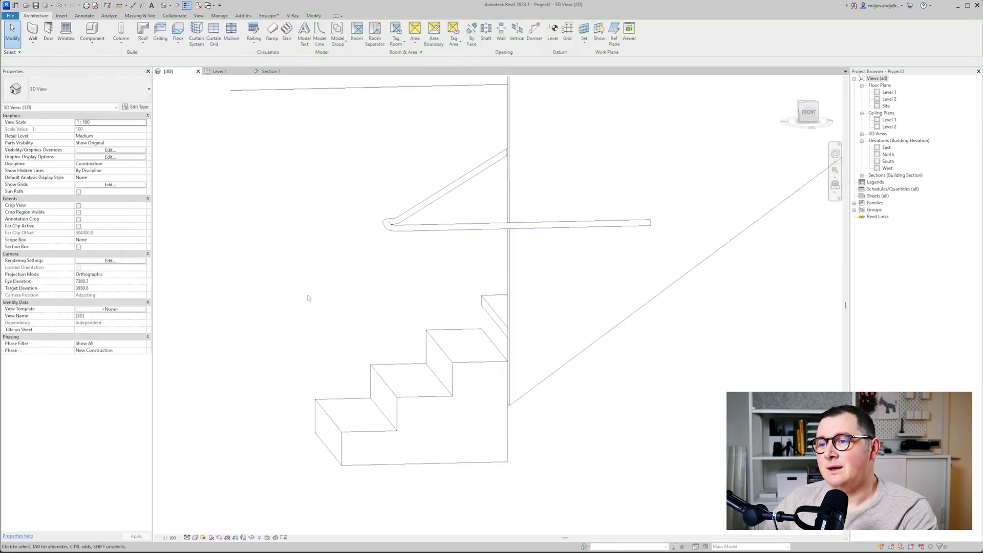